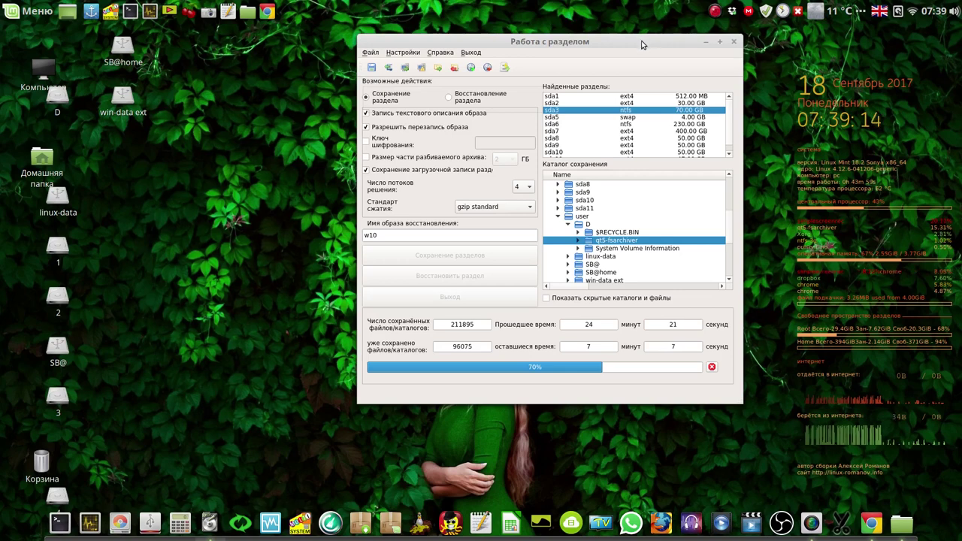
left_click_drag(643, 39, 461, 45)
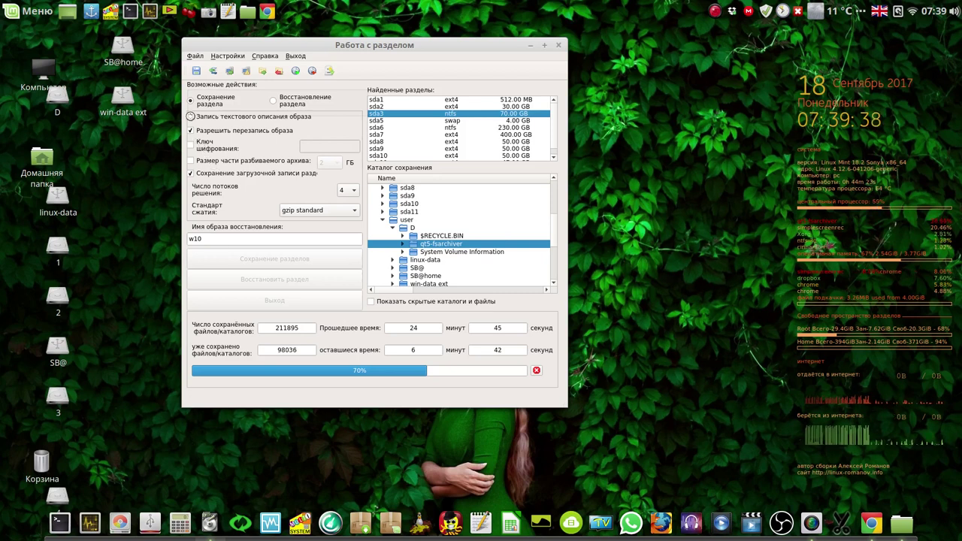
left_click(190, 116)
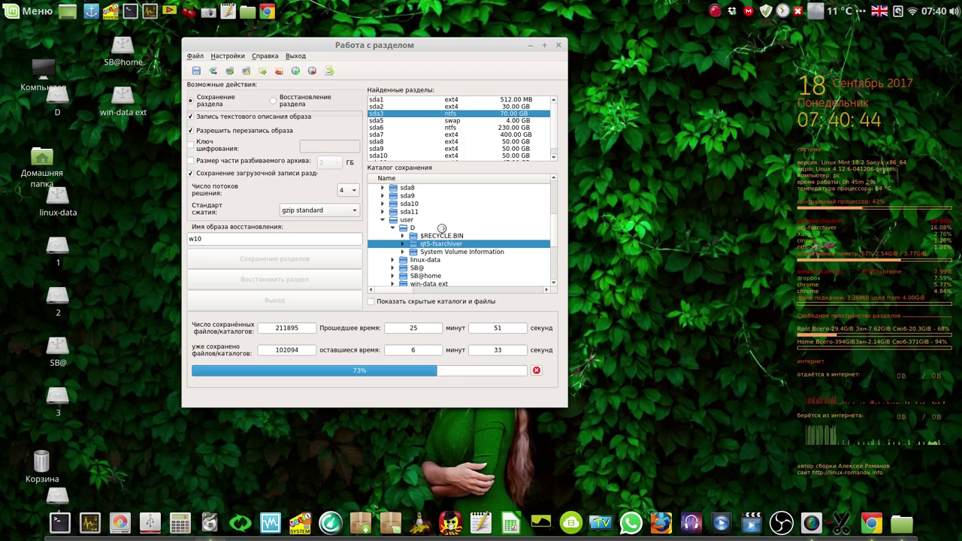
left_click(717, 12)
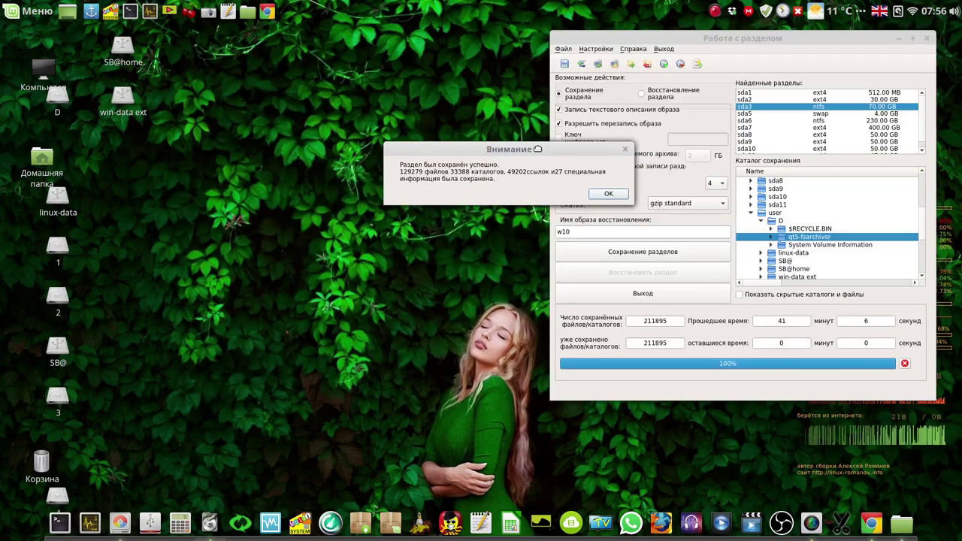
- Move the completion message aside, then show the contents of drive D's qt5-fsarchiver folder as a detailed list in the file manager
left_click_drag(538, 149, 353, 105)
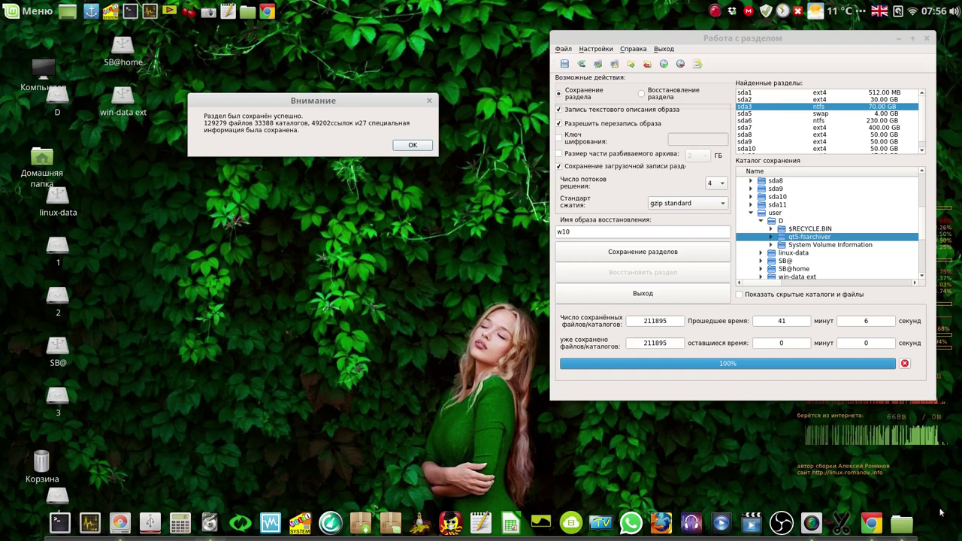
left_click(902, 525)
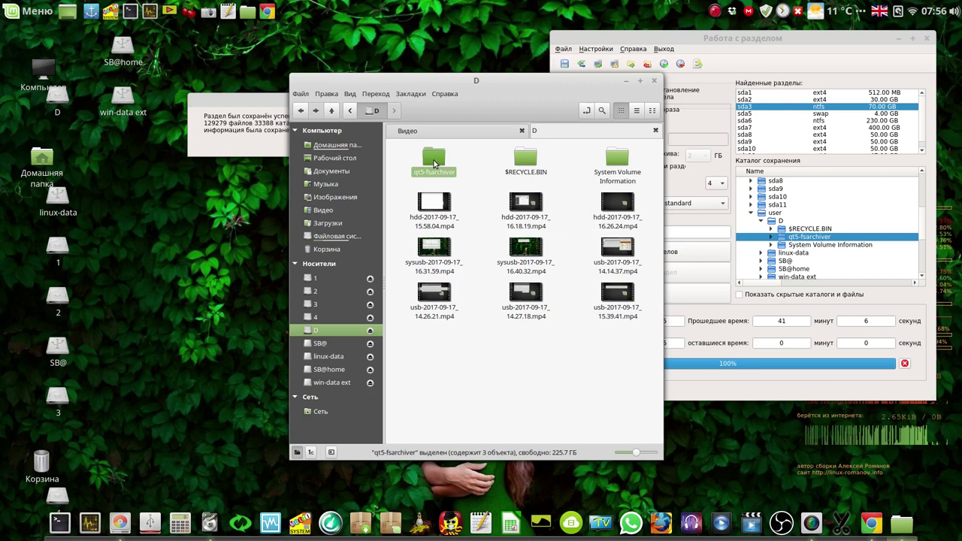
double_click(434, 161)
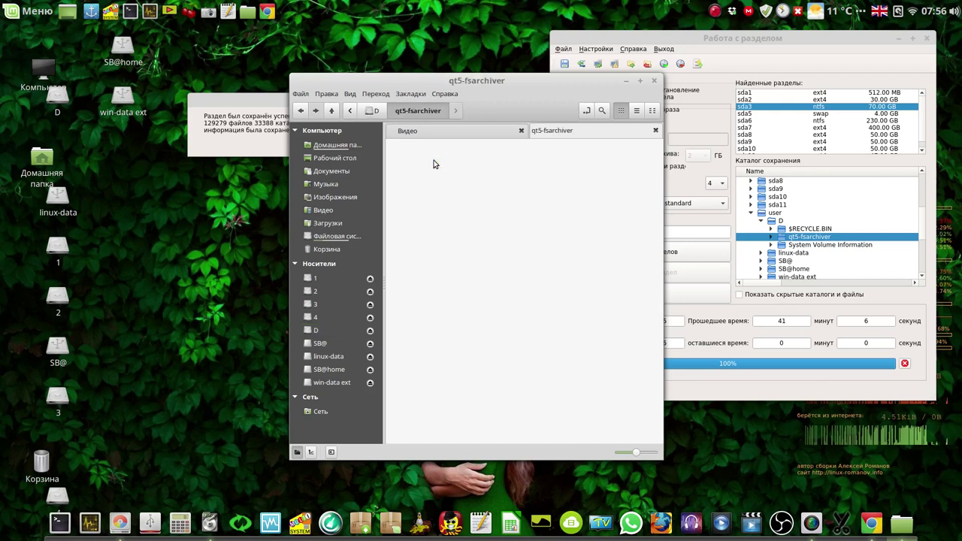
left_click(636, 110)
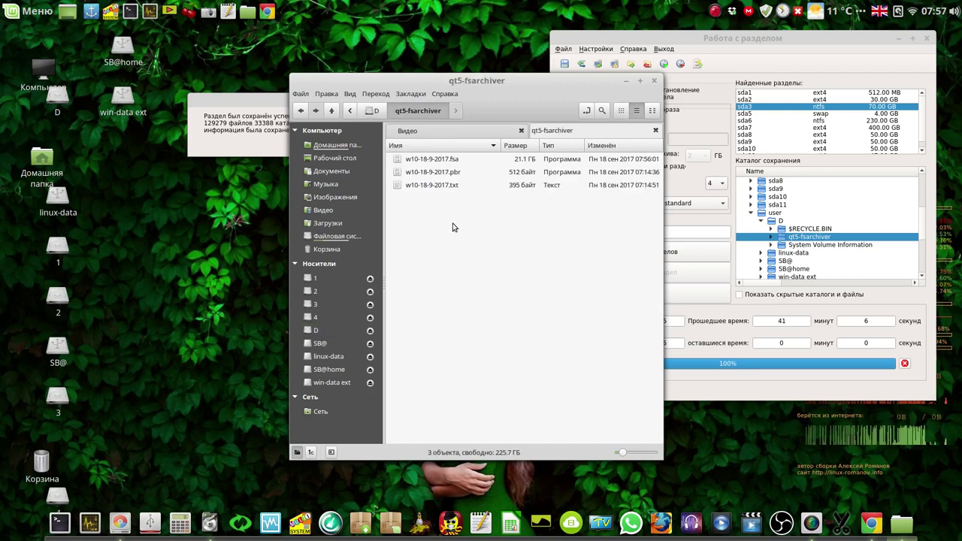
- Widen the file manager window, adjust the name and type columns, and check the w10-18-9-2017 .fsa and .pbr files
left_click(453, 162)
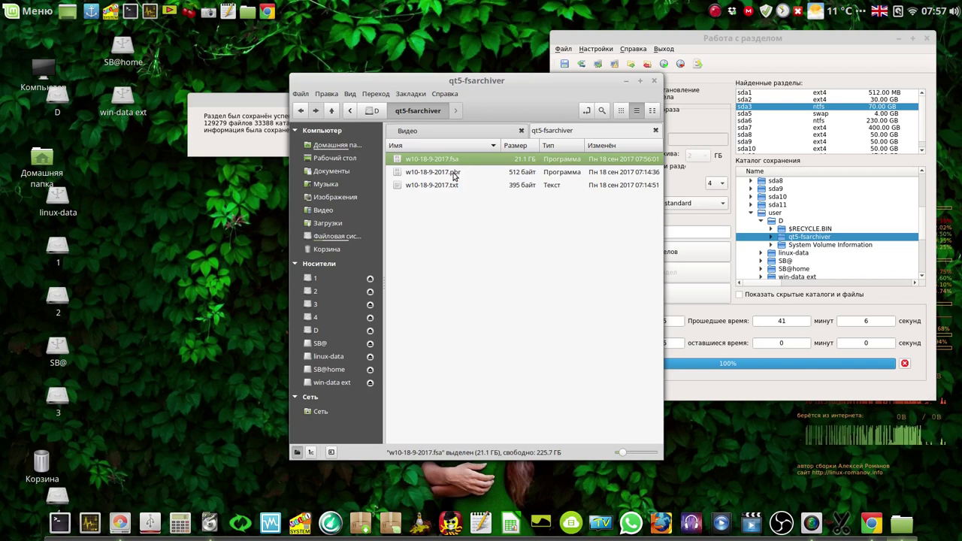
left_click_drag(662, 453, 806, 329)
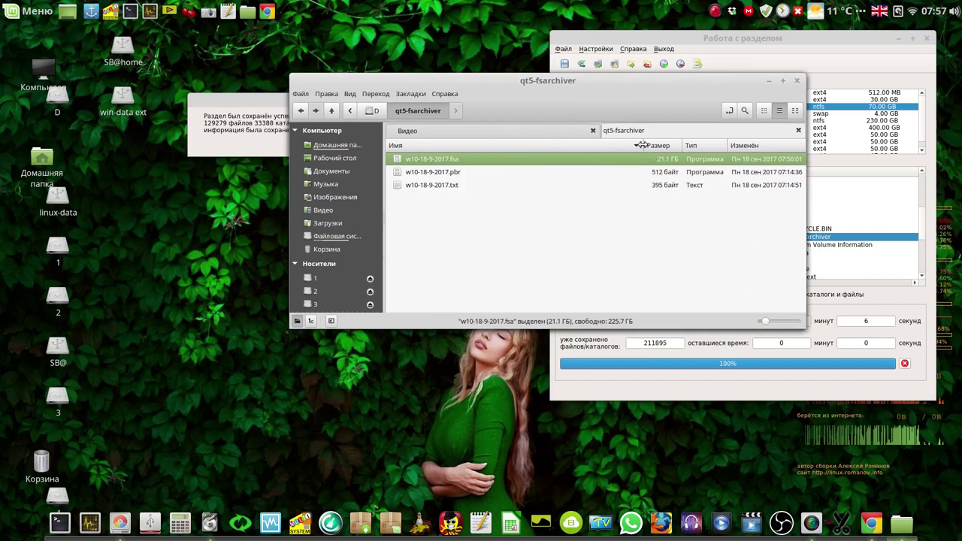
left_click_drag(641, 145, 506, 145)
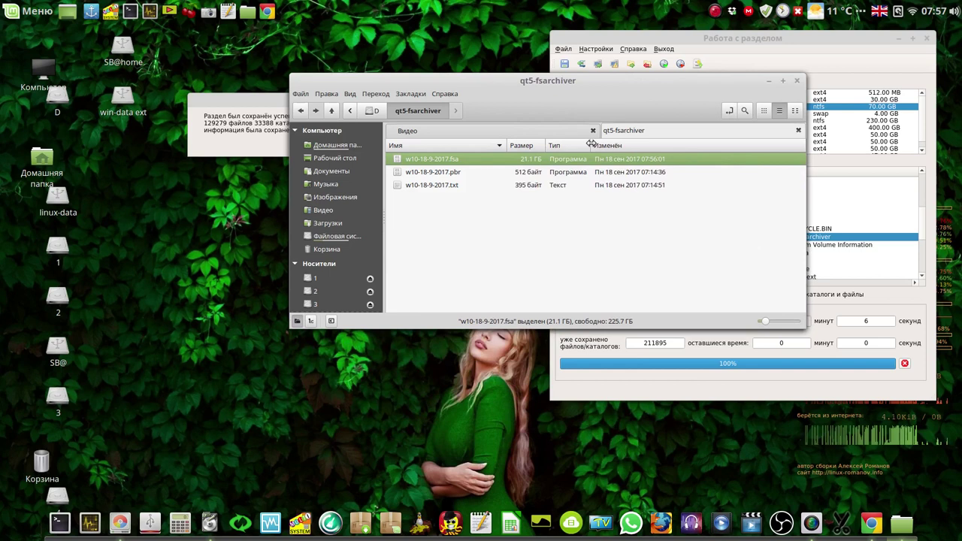
left_click_drag(592, 145, 624, 145)
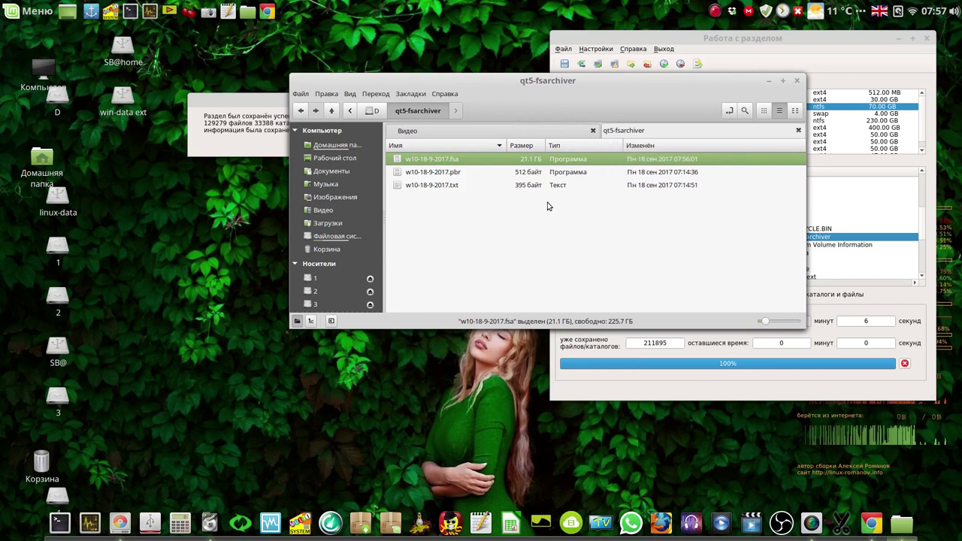
left_click(421, 175)
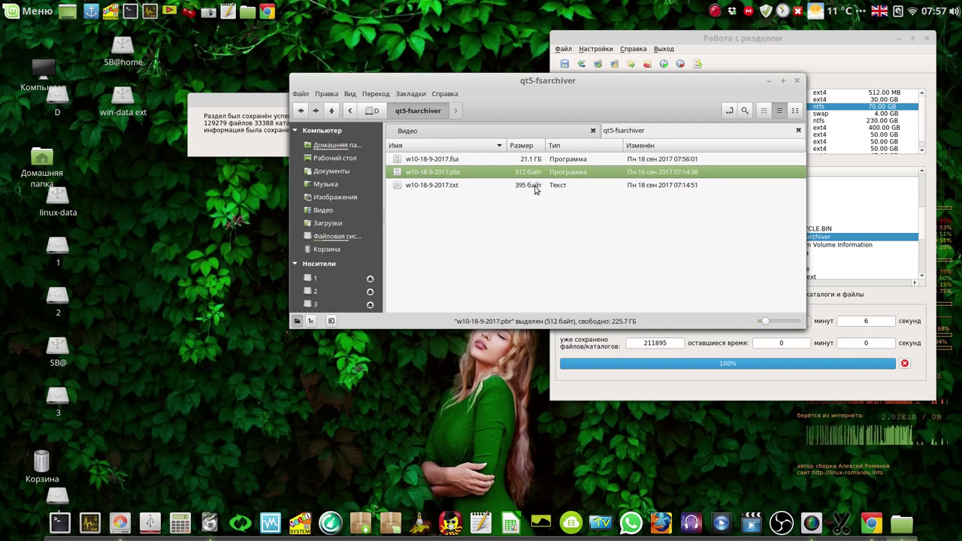
- Display the contents of w10-18-9-2017.txt in the text editor and read the image description with the file manager out of the way
left_click(497, 187)
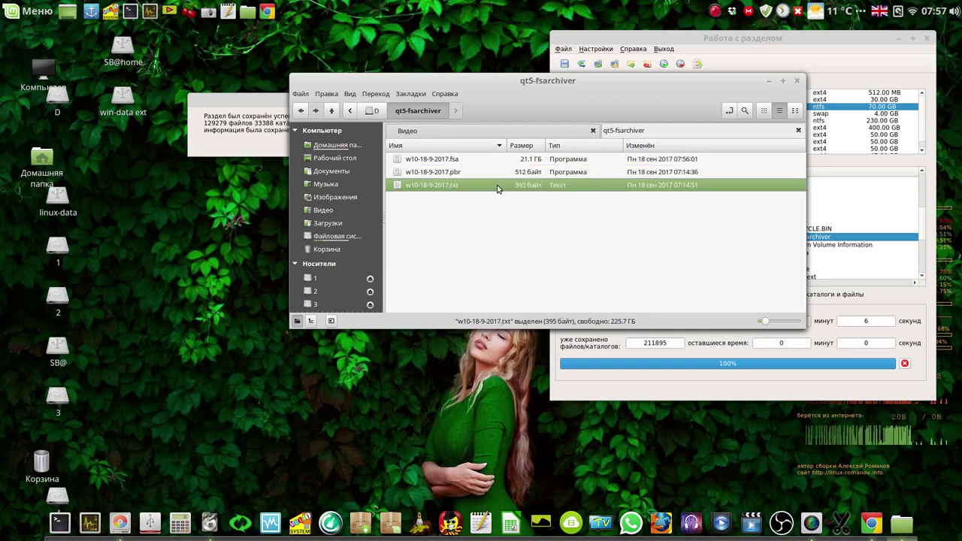
double_click(497, 186)
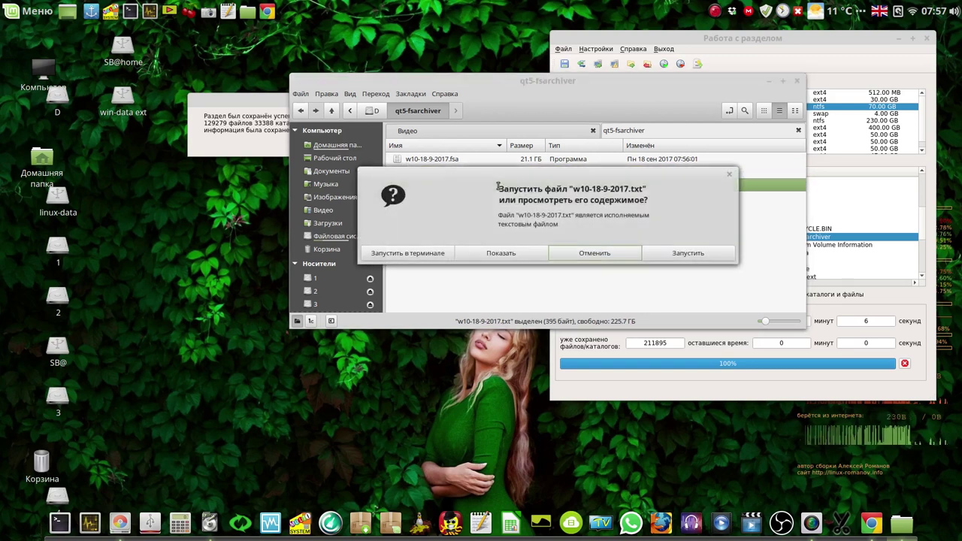
left_click(515, 254)
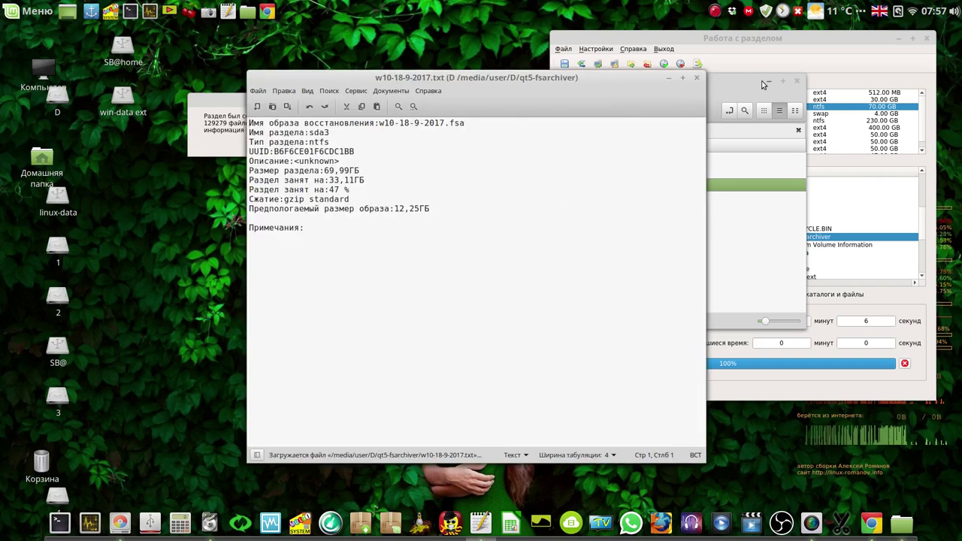
left_click(765, 83)
left_click_drag(558, 85, 776, 84)
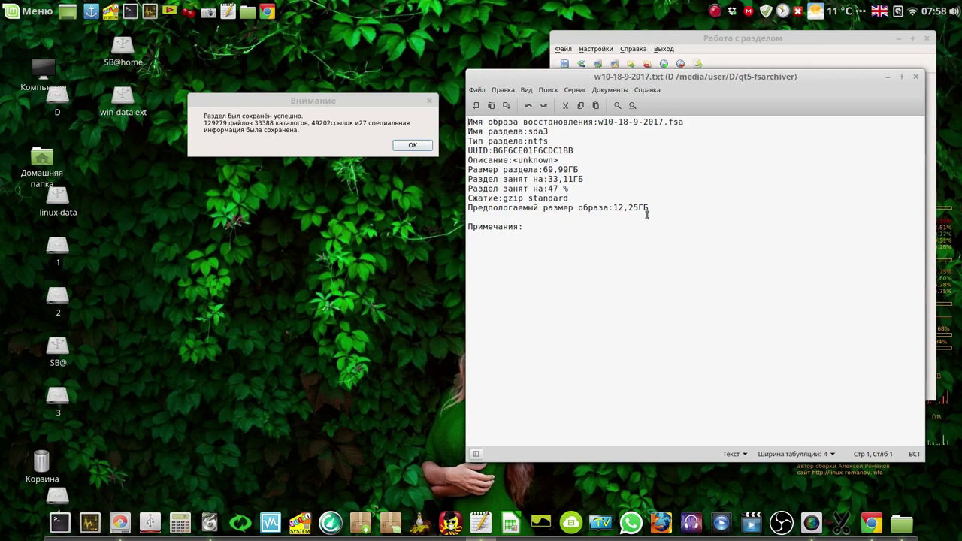
- Close the image description file, dismiss the completion message and close the partition backup window
left_click(916, 77)
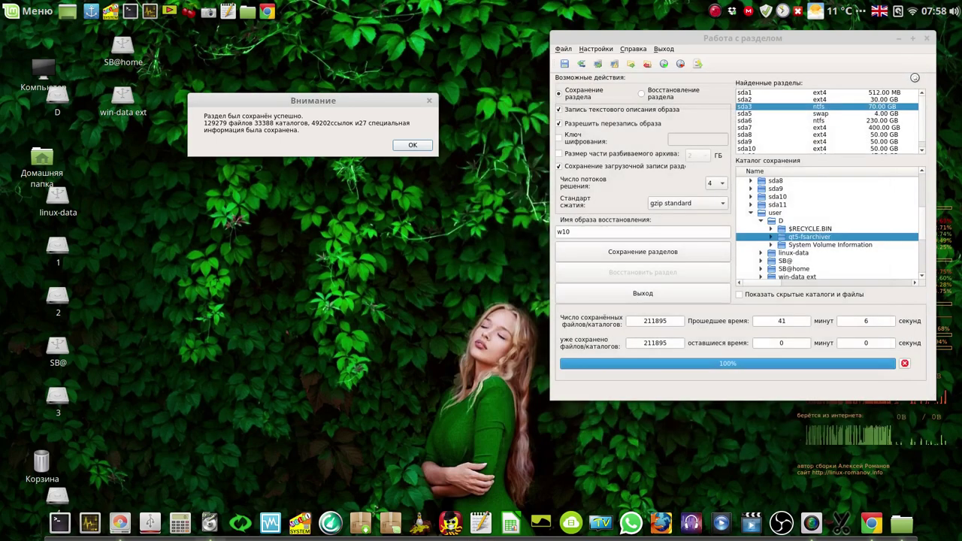
left_click(430, 145)
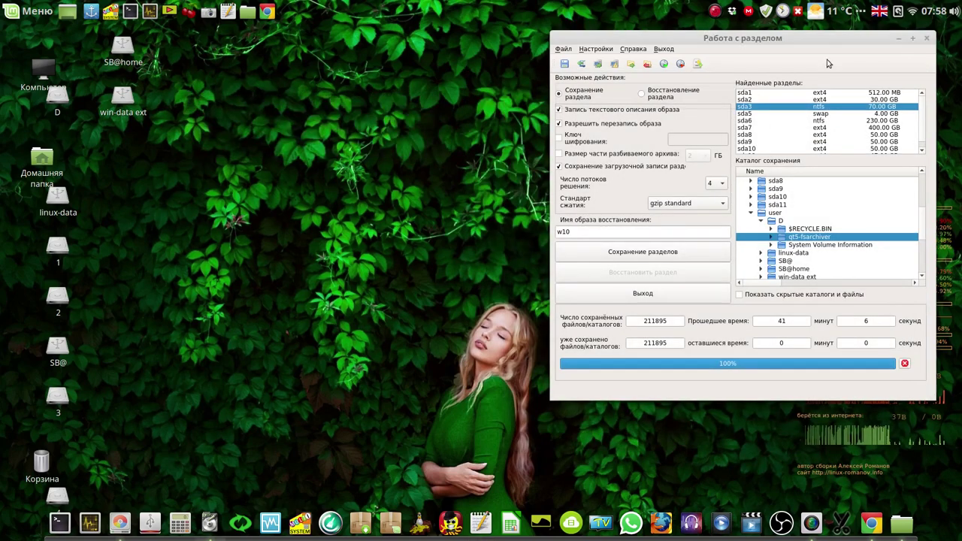
left_click(928, 41)
- Bring back the qt5-fsarchiver folder, check the w10-18-9-2017.fsa image file, and close the file manager
left_click(902, 524)
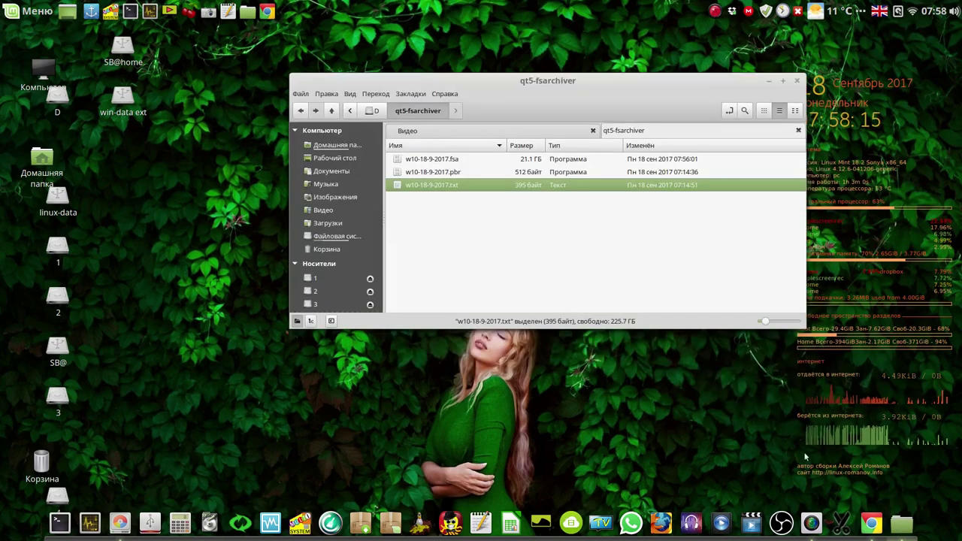
left_click(448, 158)
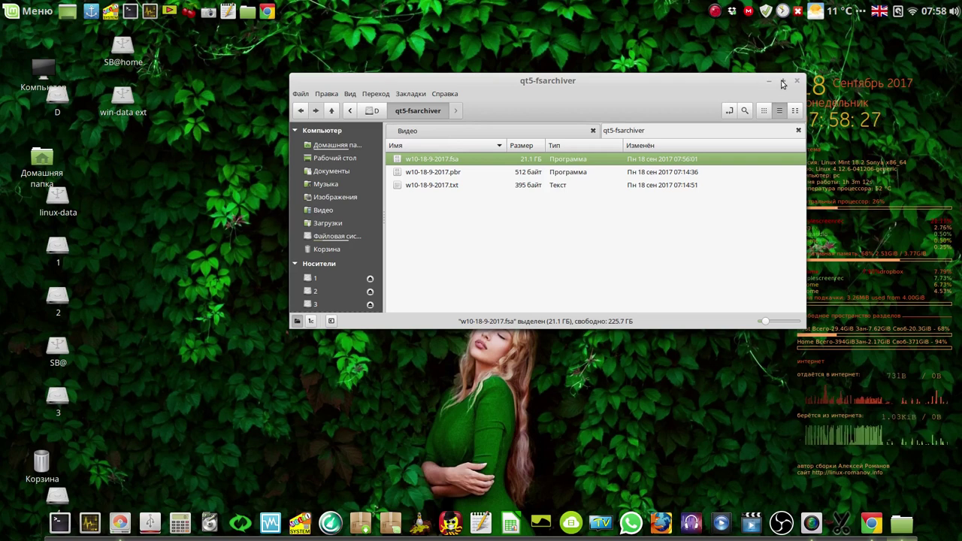
left_click_drag(726, 83, 664, 89)
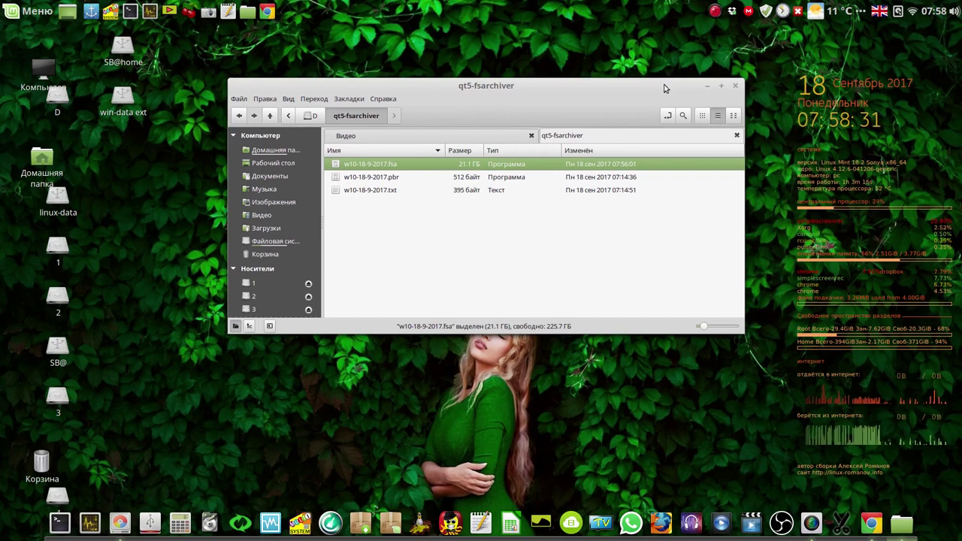
left_click(736, 88)
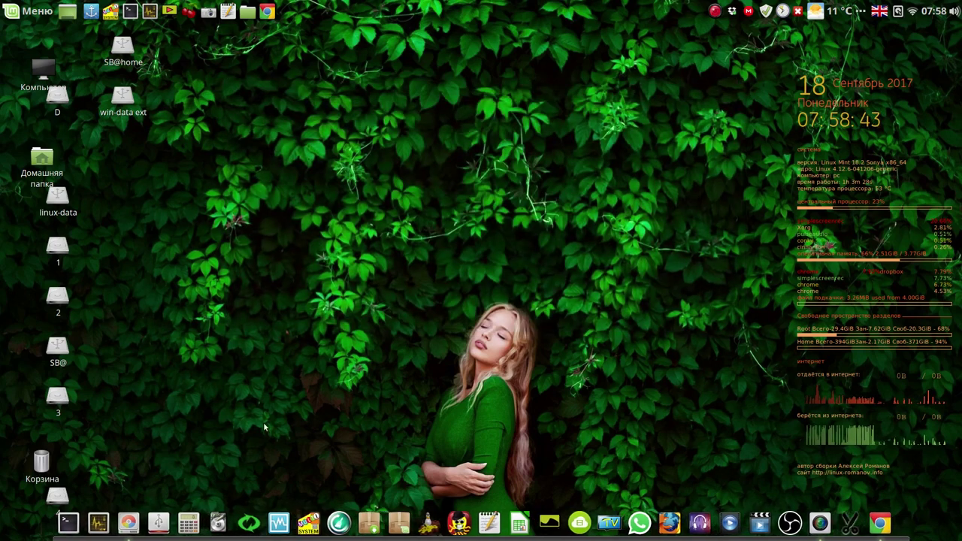
- Switch to GParted and schedule formatting of the /dev/sda3 partition as ntfs
left_click(133, 524)
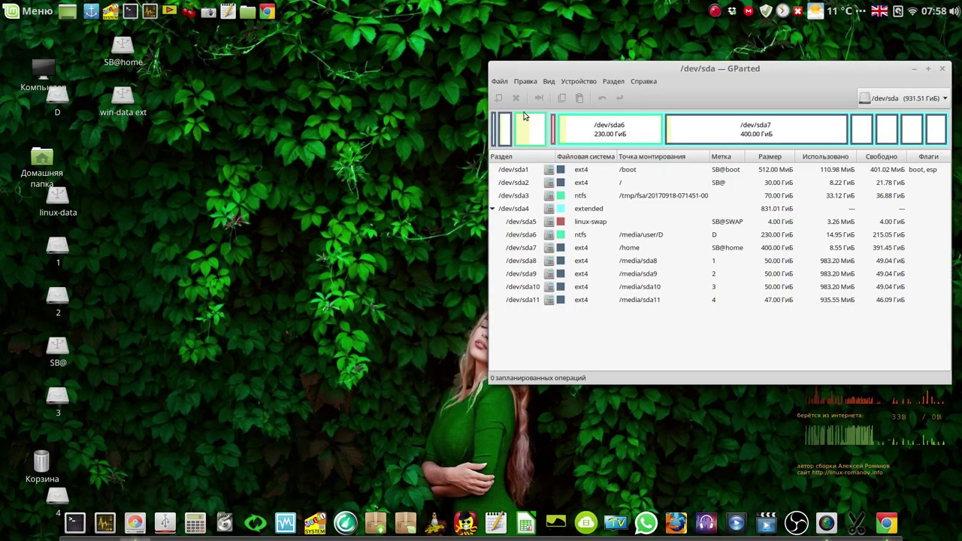
left_click_drag(539, 75, 197, 63)
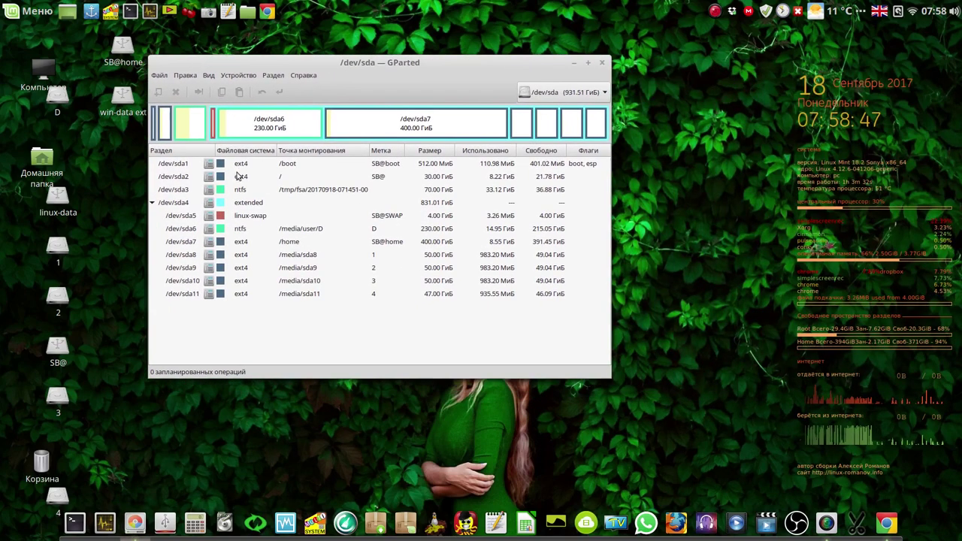
left_click(316, 189)
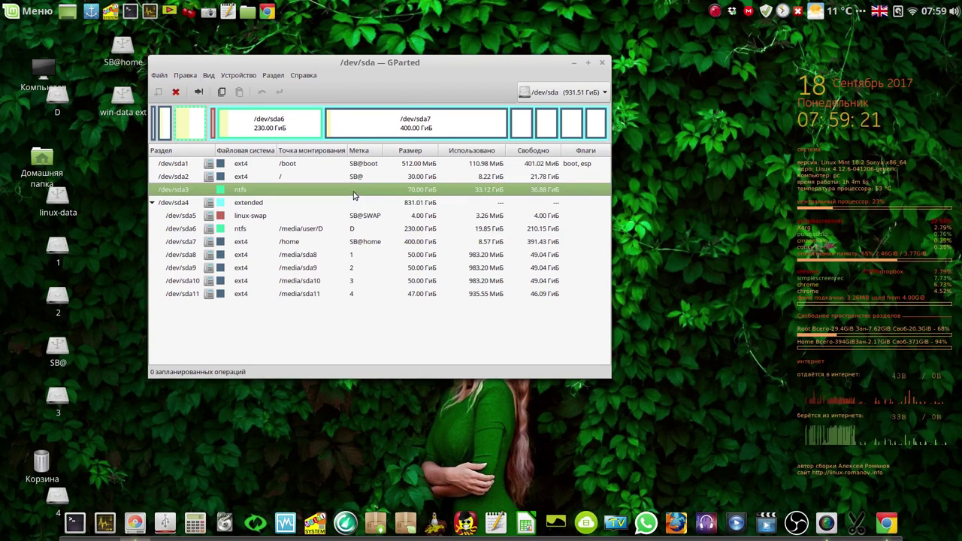
right_click(355, 193)
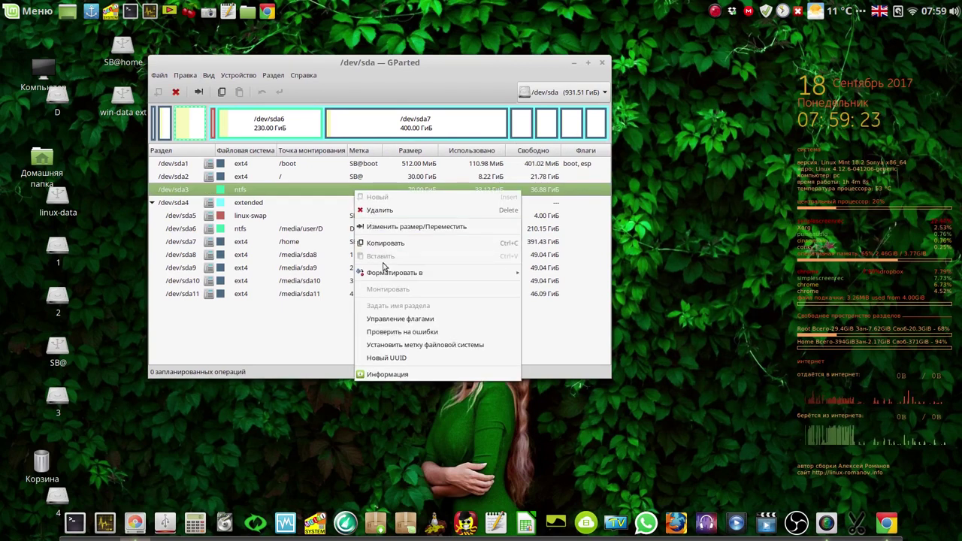
mouse_move(494, 273)
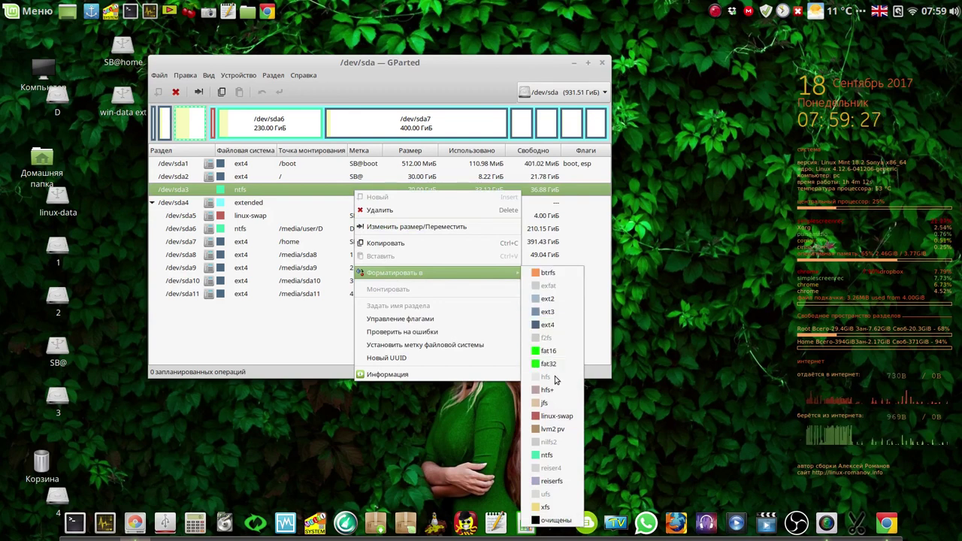
left_click(566, 456)
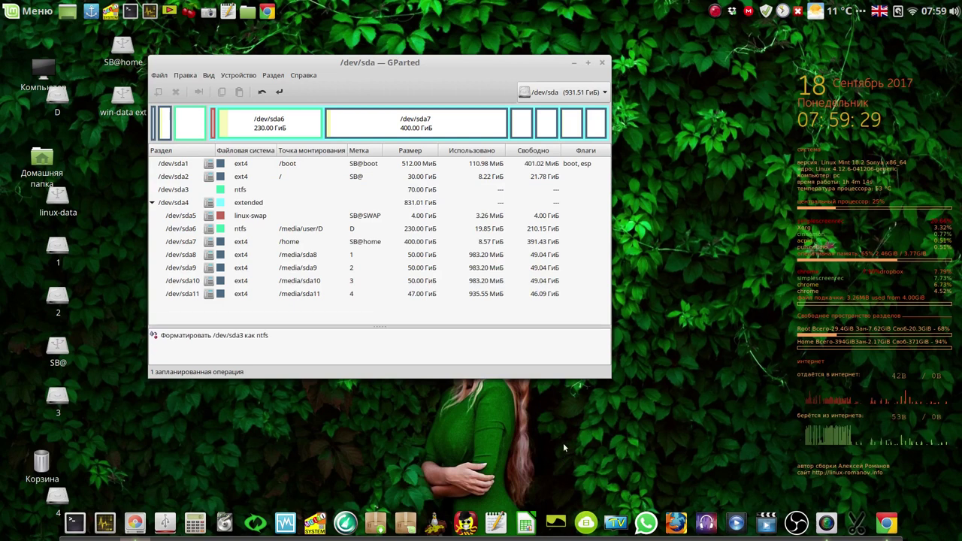
- Apply the scheduled formatting of /dev/sda3, check the partition's used space, and minimize GParted
left_click(280, 92)
left_click(493, 271)
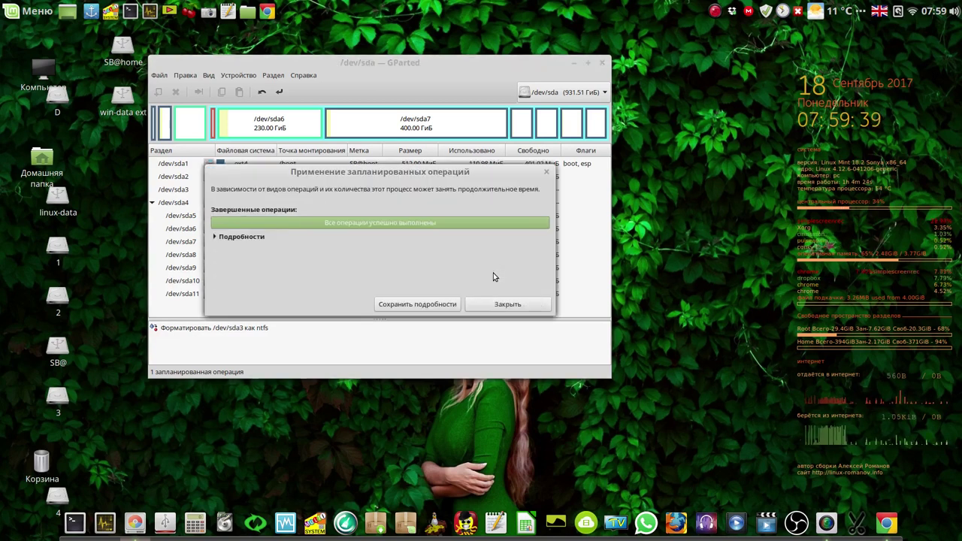
left_click(501, 304)
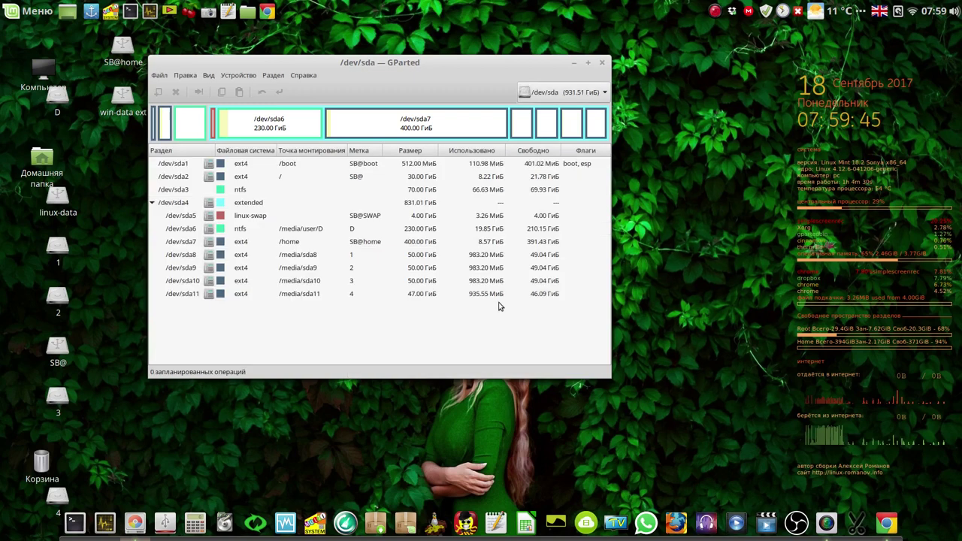
left_click(349, 193)
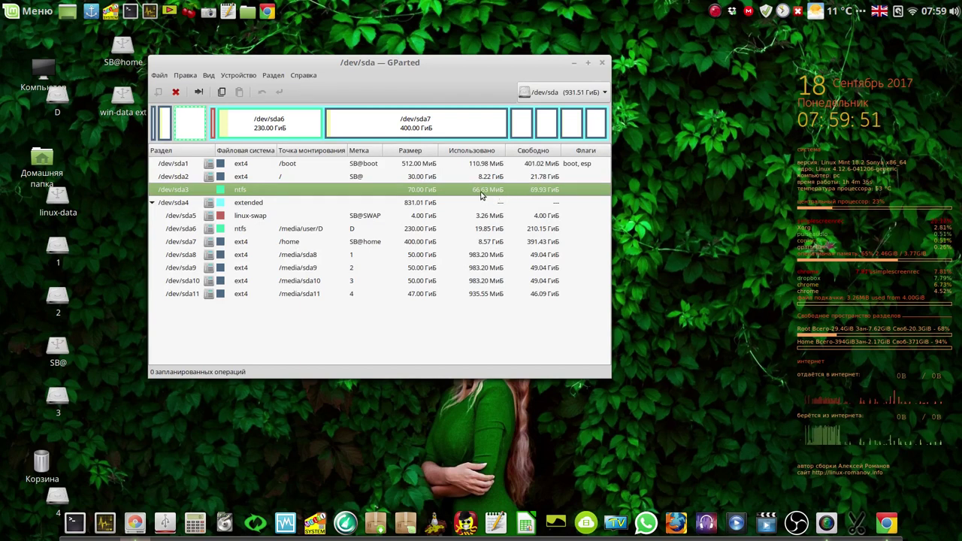
left_click(576, 65)
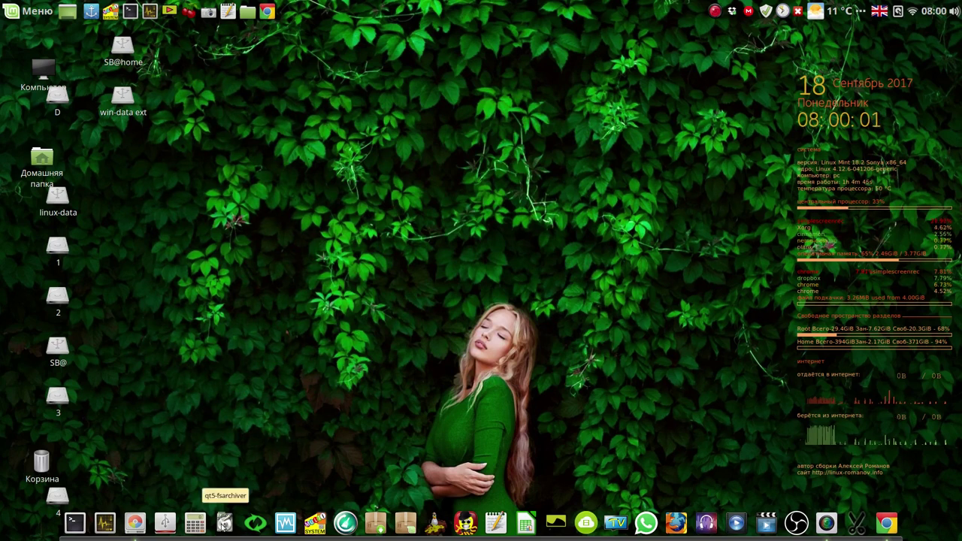
- Launch qt5-fsarchiver with the administrator password and move its window toward the upper part of the desktop
left_click(224, 522)
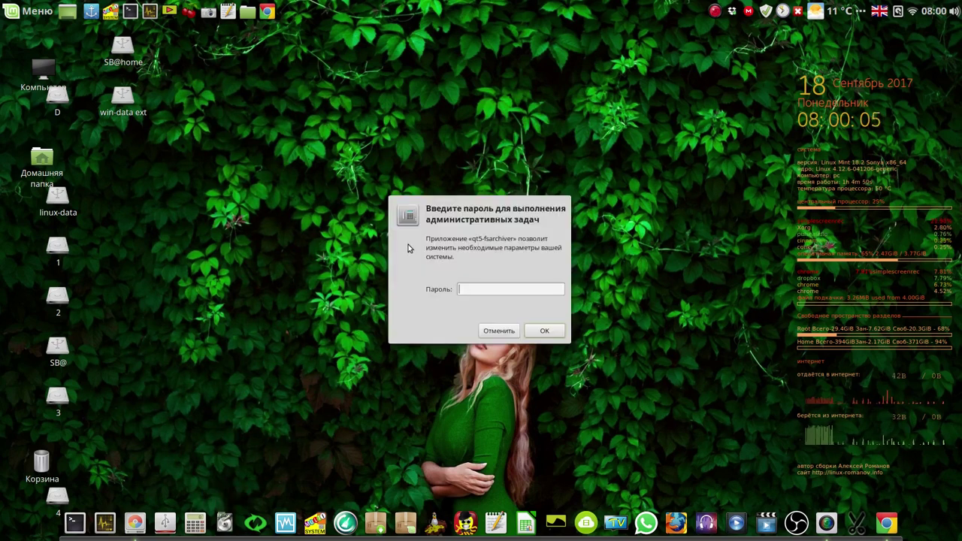
type("•")
key("Return")
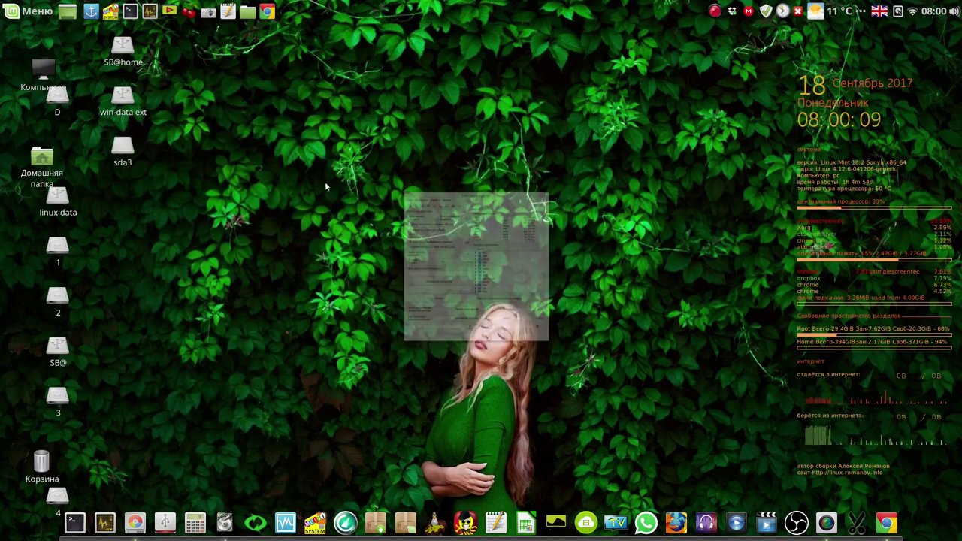
left_click_drag(411, 89, 315, 56)
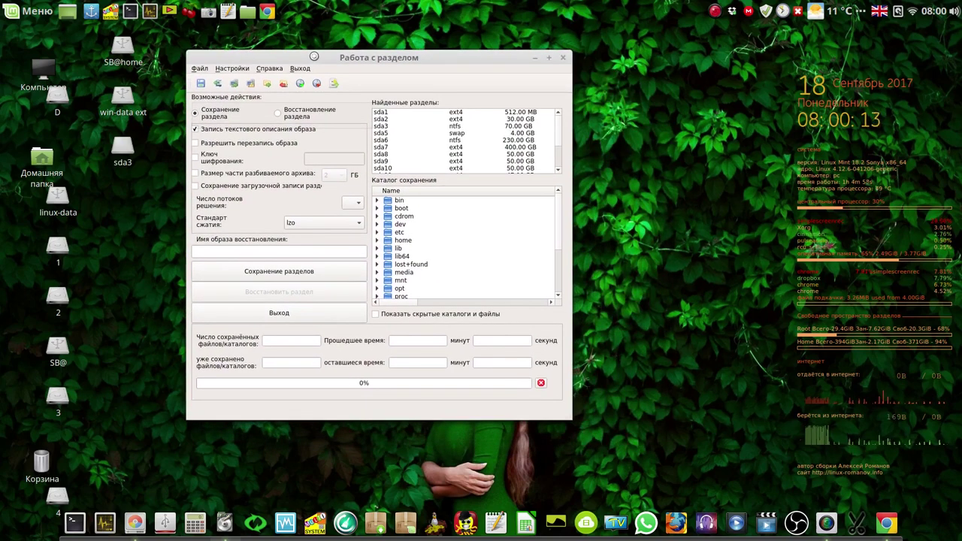
- Choose partition restoration with sda3 as the target and expand the media/sda6 folder in the image file tree
left_click(278, 114)
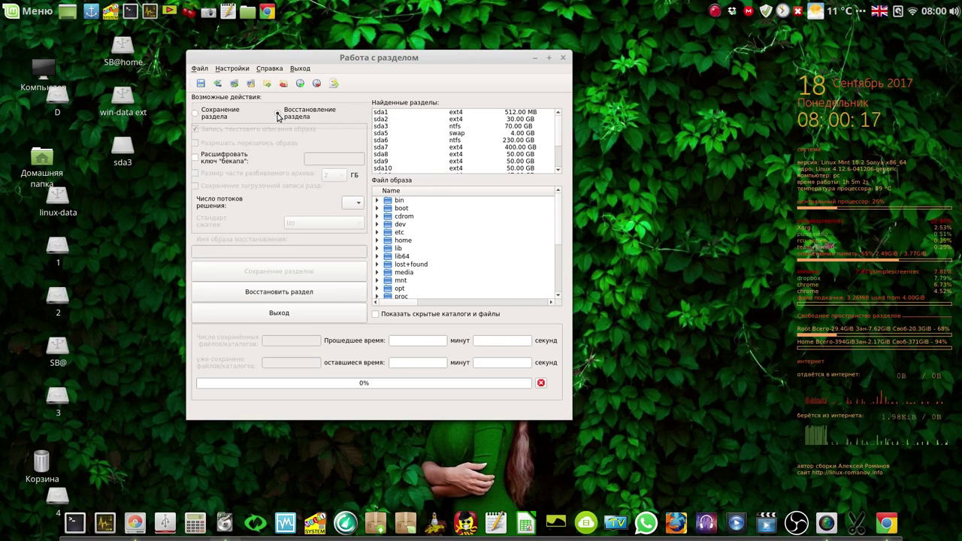
left_click(383, 126)
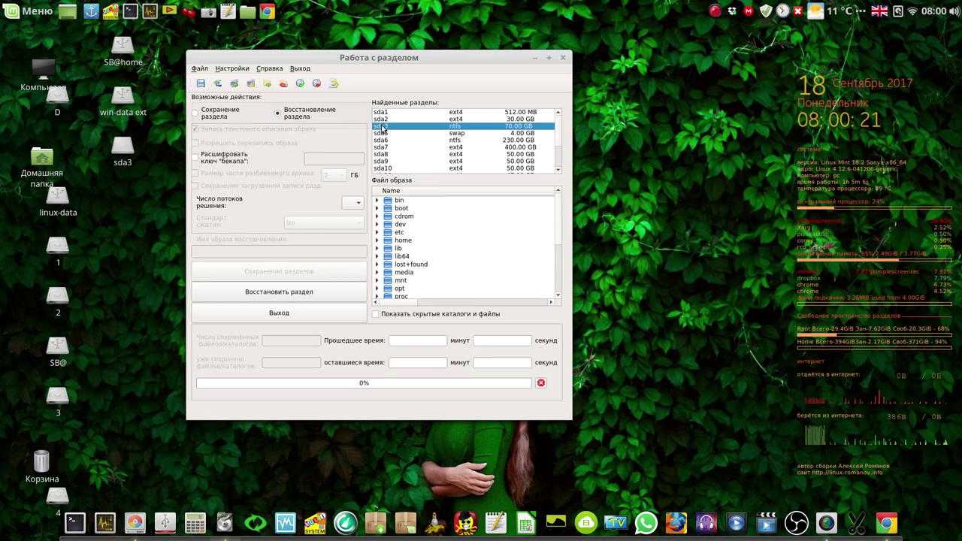
left_click(377, 273)
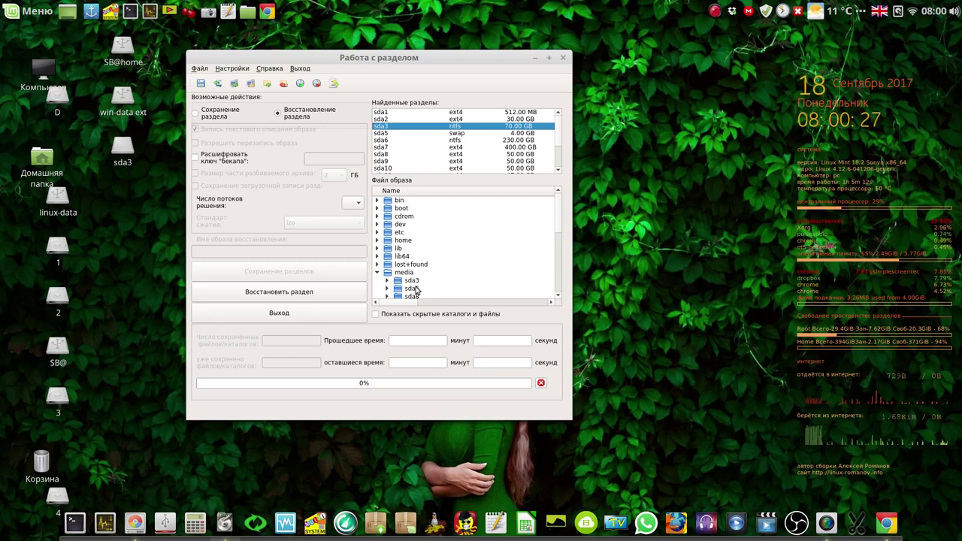
left_click(418, 289)
left_click(388, 289)
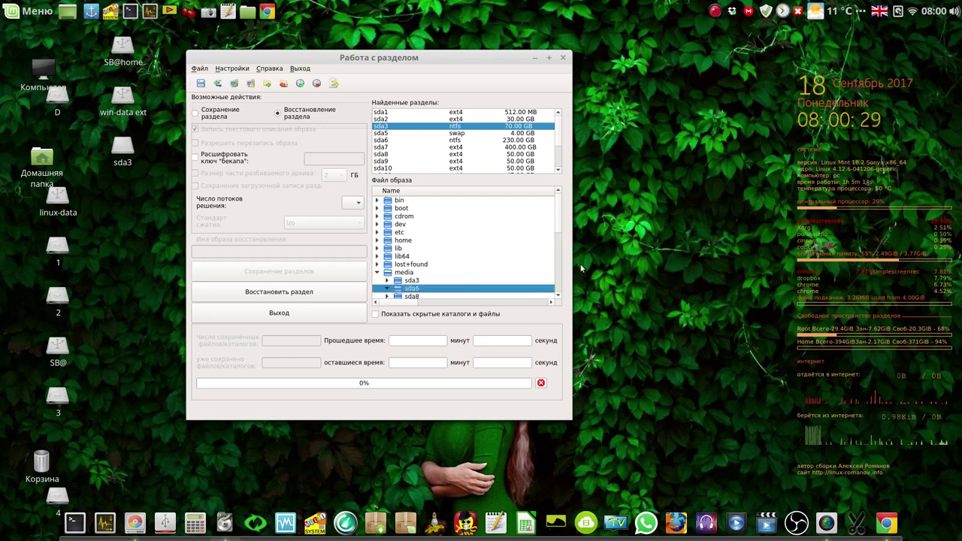
- Select the image file w10-18-9-2017.fsa in the media/user/D/qt5-fsarchiver folder as the image to restore
left_click_drag(557, 231, 560, 252)
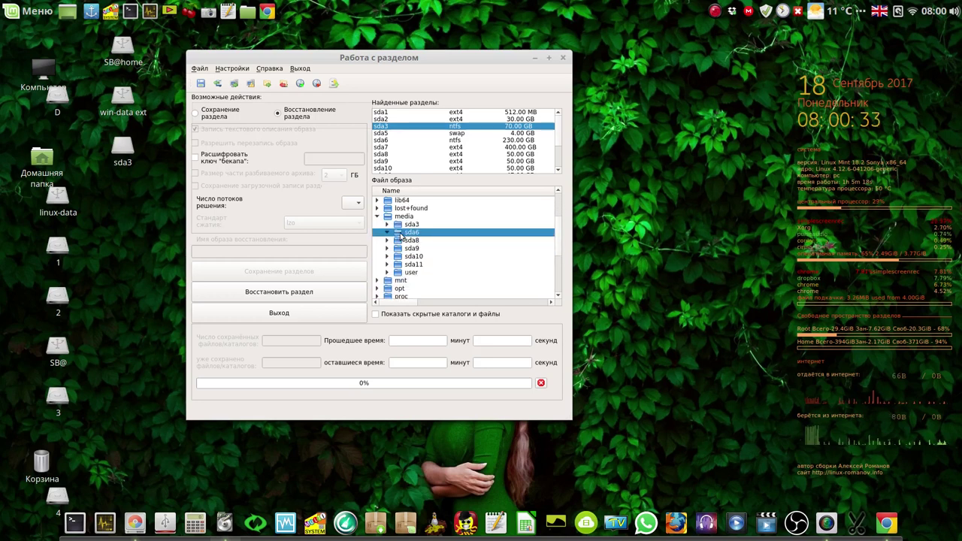
left_click(387, 273)
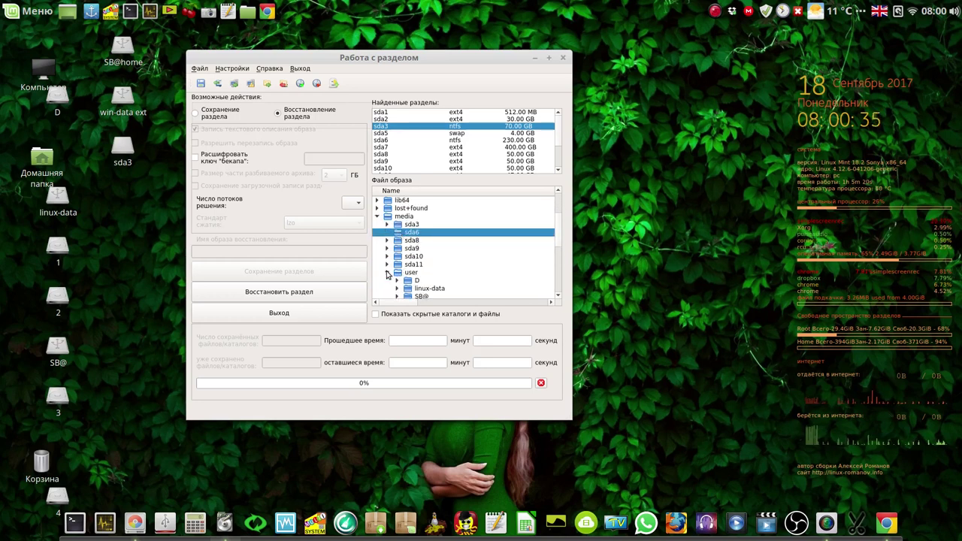
left_click(397, 281)
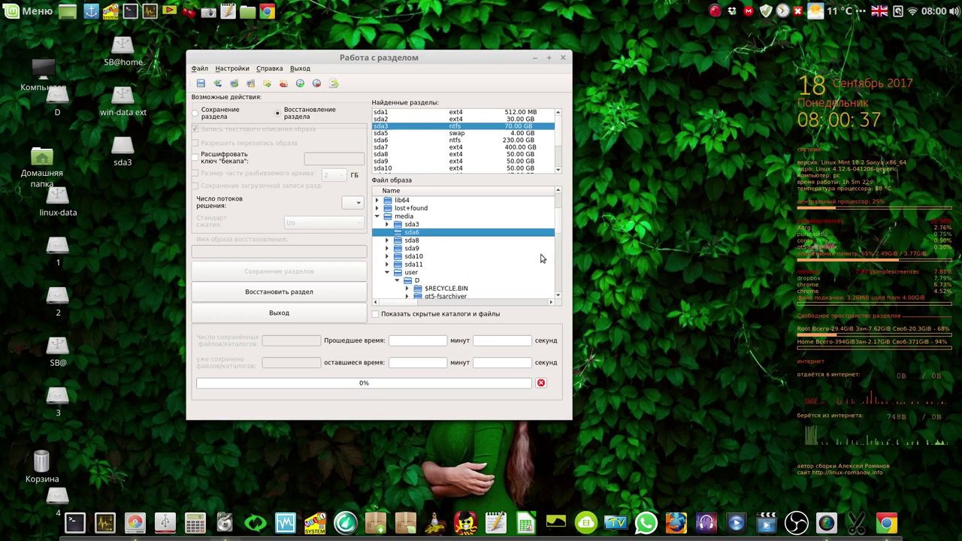
scroll(559, 245, "down", 2)
scroll(558, 244, "down", 1)
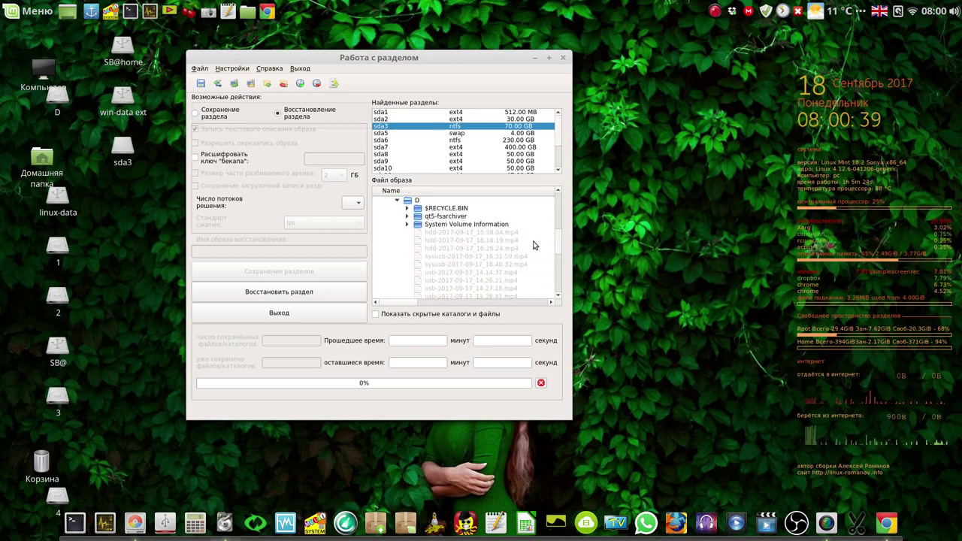
left_click(412, 218)
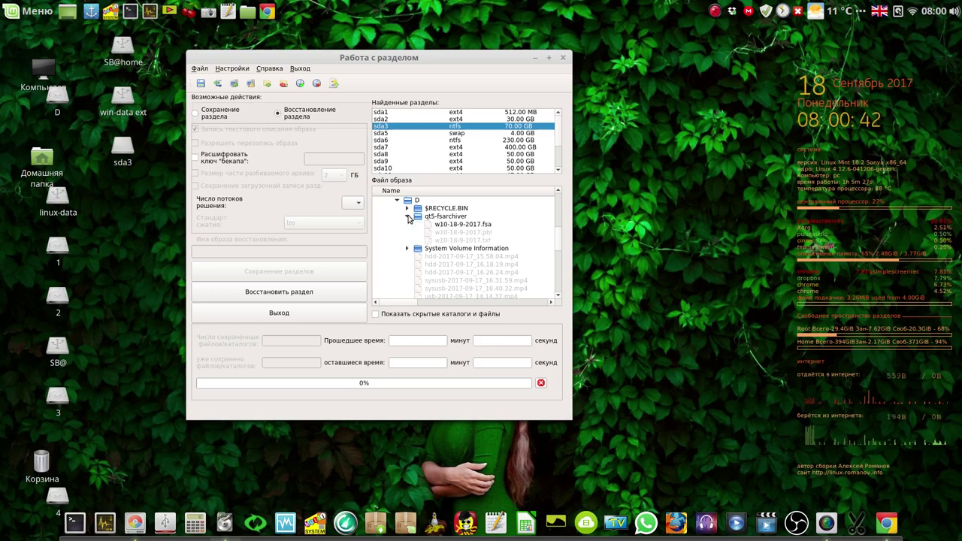
left_click(455, 225)
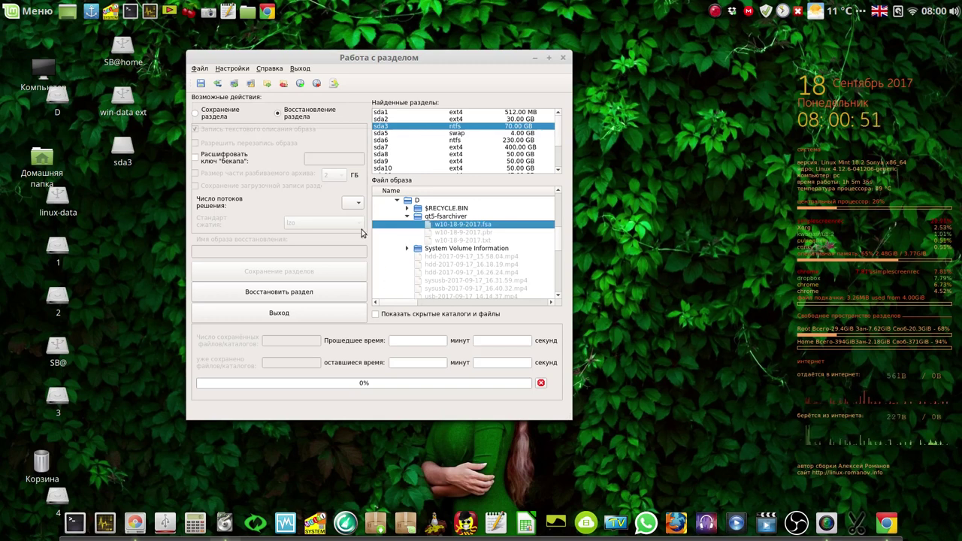
- Set the number of threads to 4 and start restoring the sda3 partition
left_click(358, 202)
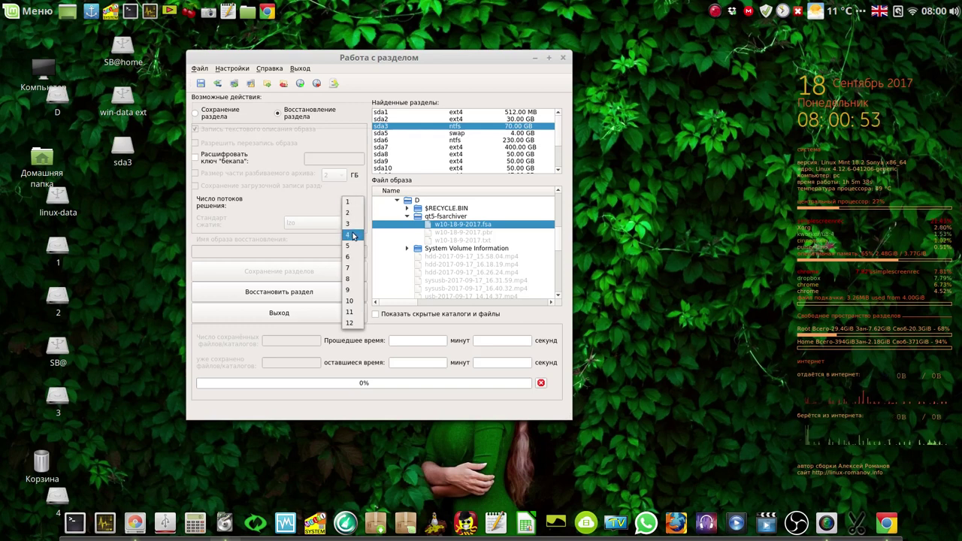
left_click(353, 235)
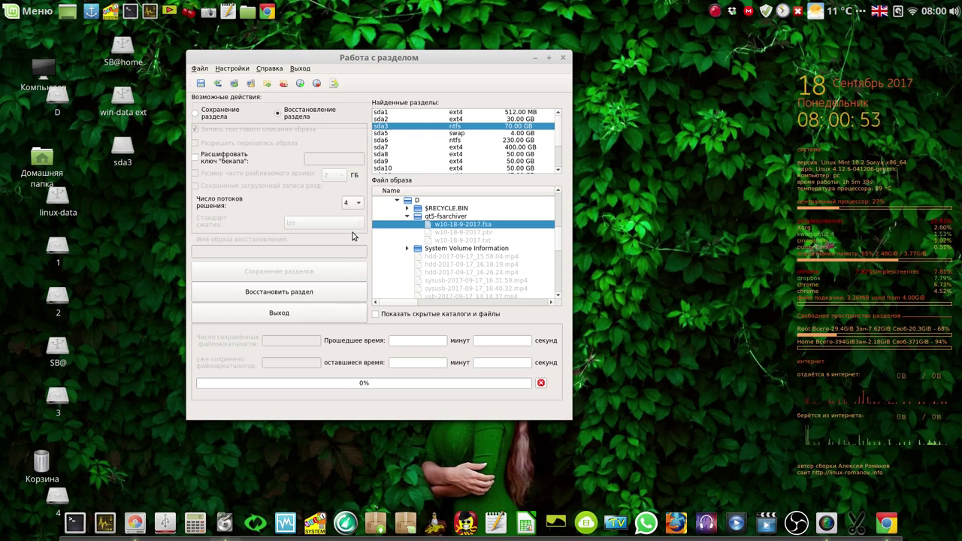
left_click(303, 293)
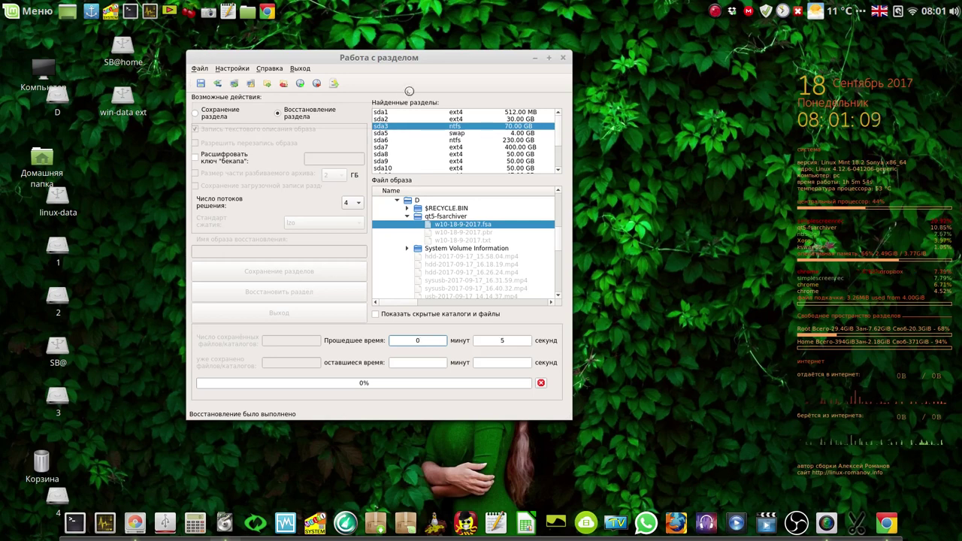
- Move the partition window away from the middle of the desktop and pause the screen recording
left_click_drag(448, 64, 760, 56)
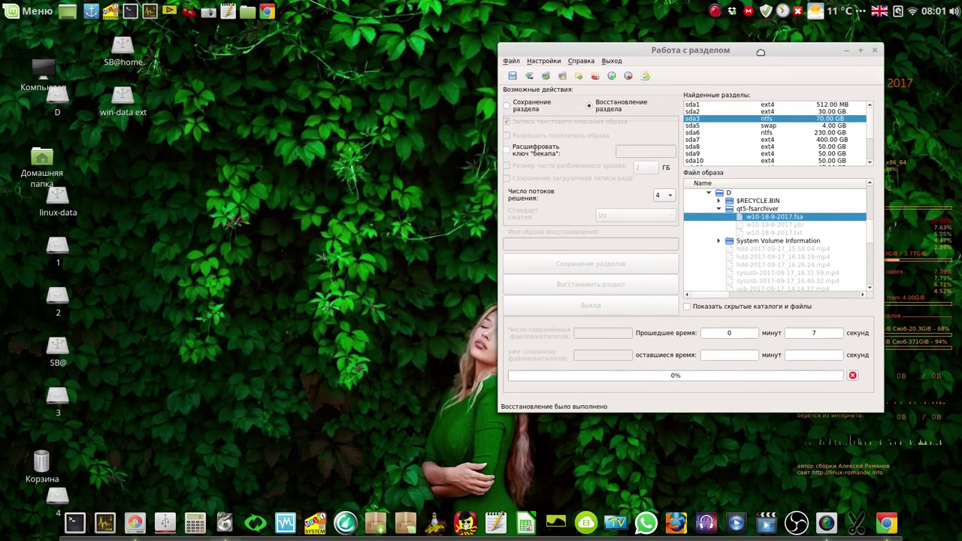
right_click(715, 12)
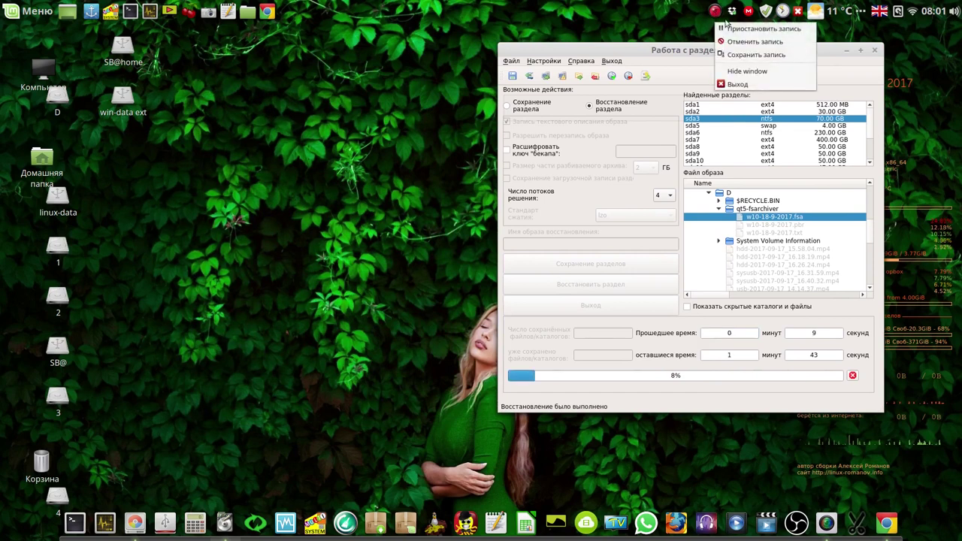
left_click(732, 29)
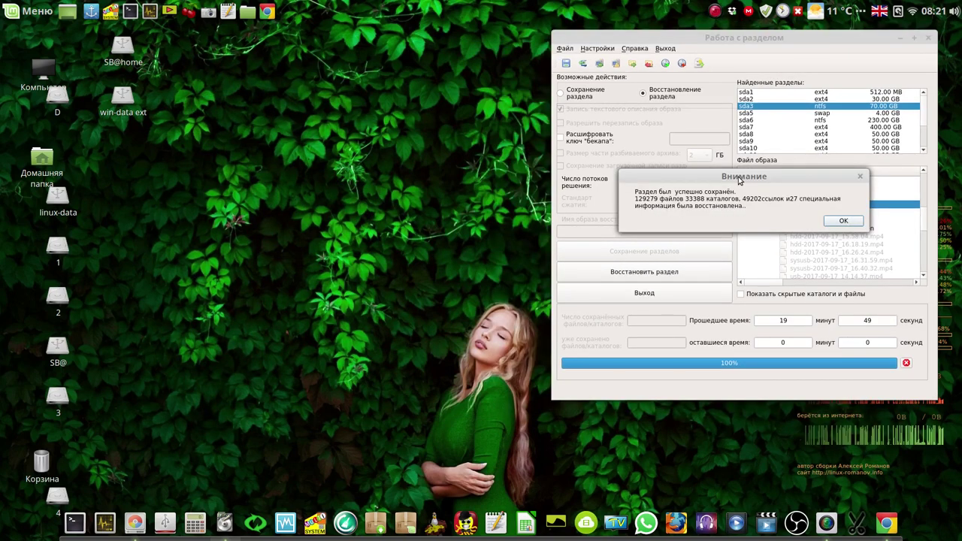
- Dismiss the restoration message after moving it aside, and close the repositioned qt5-fsarchiver window
left_click_drag(741, 177, 257, 109)
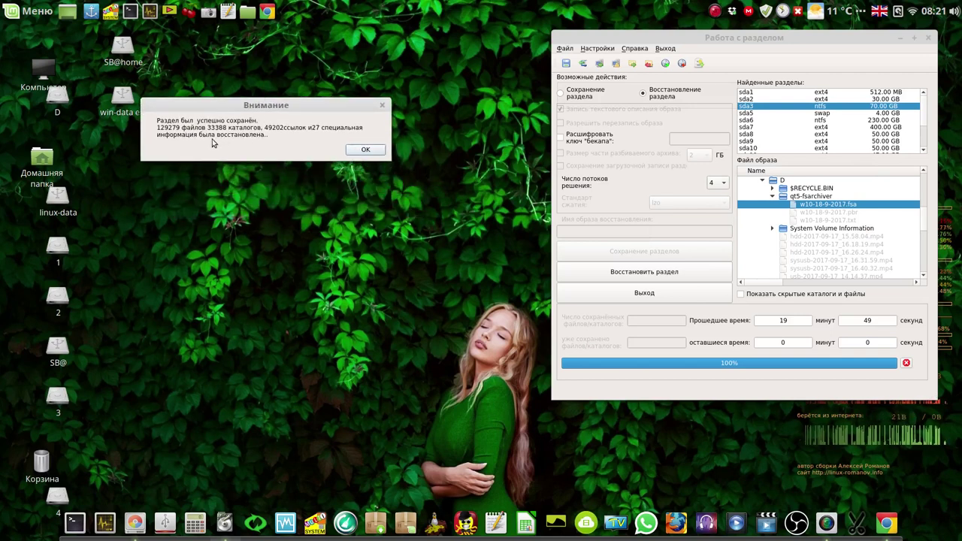
left_click(366, 150)
left_click_drag(660, 43, 307, 63)
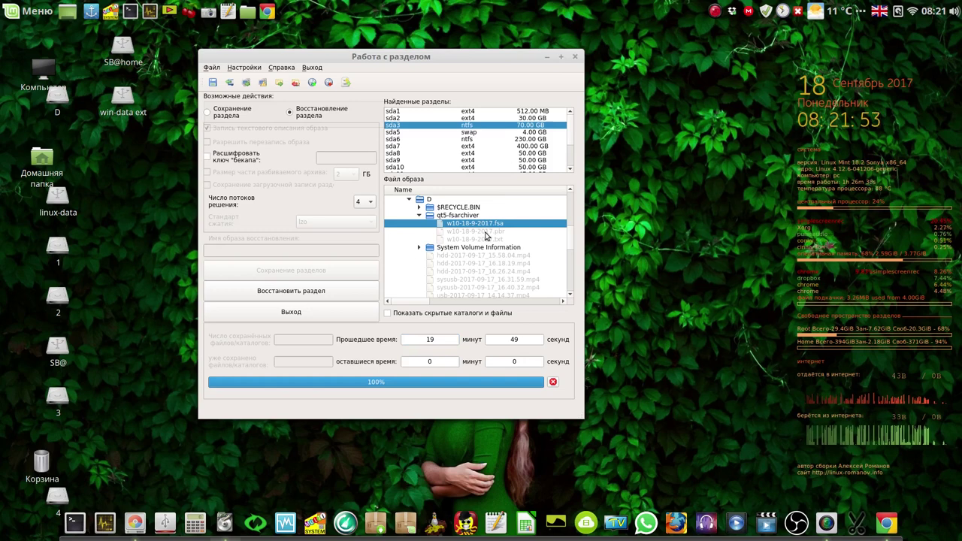
left_click(575, 58)
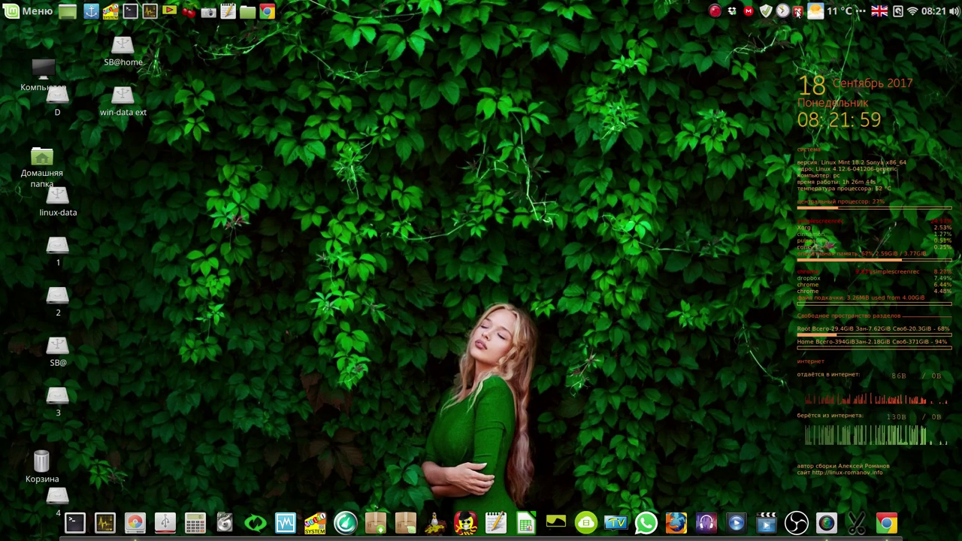
- Minimize the oCam recorder window on the Windows desktop
left_click(797, 12)
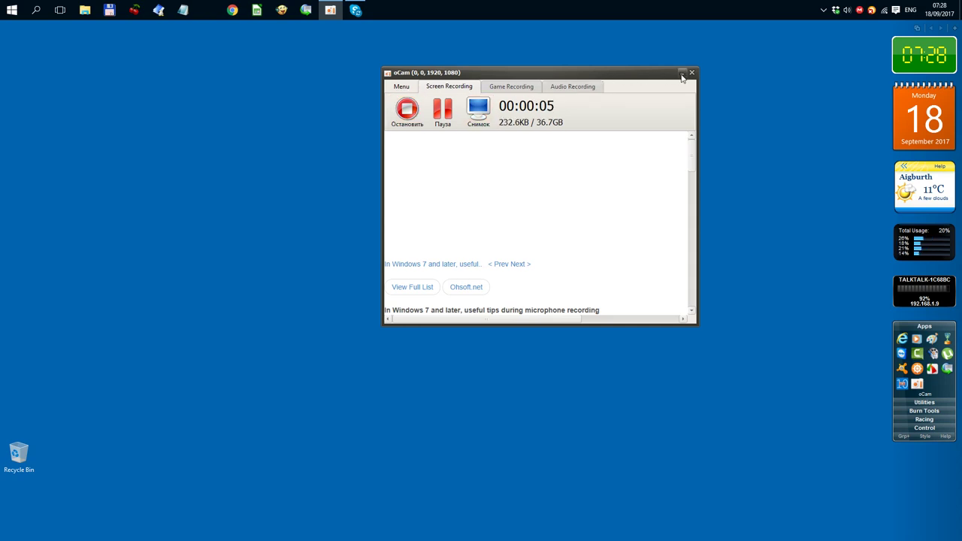
left_click(681, 74)
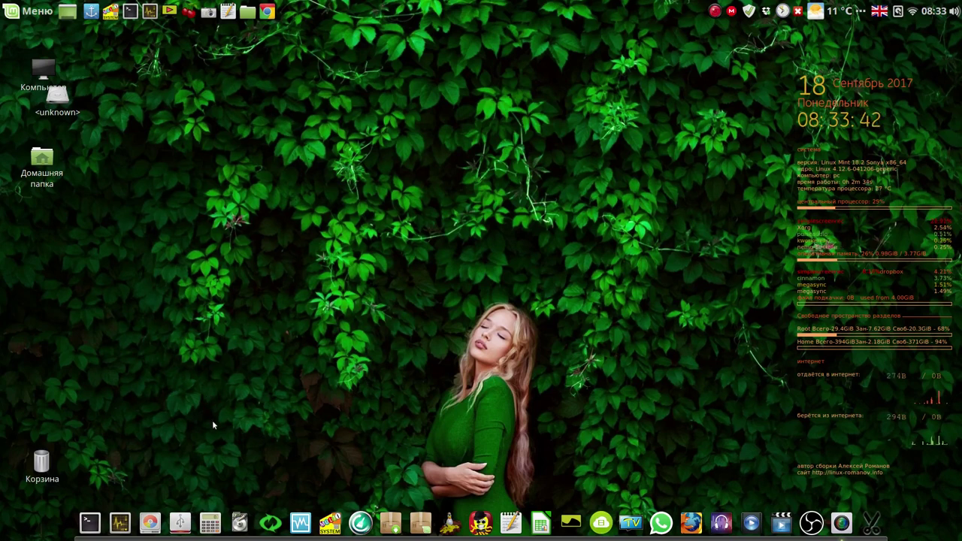
- Launch qt5-fsarchiver again in Linux Mint with the administrator password
left_click(239, 522)
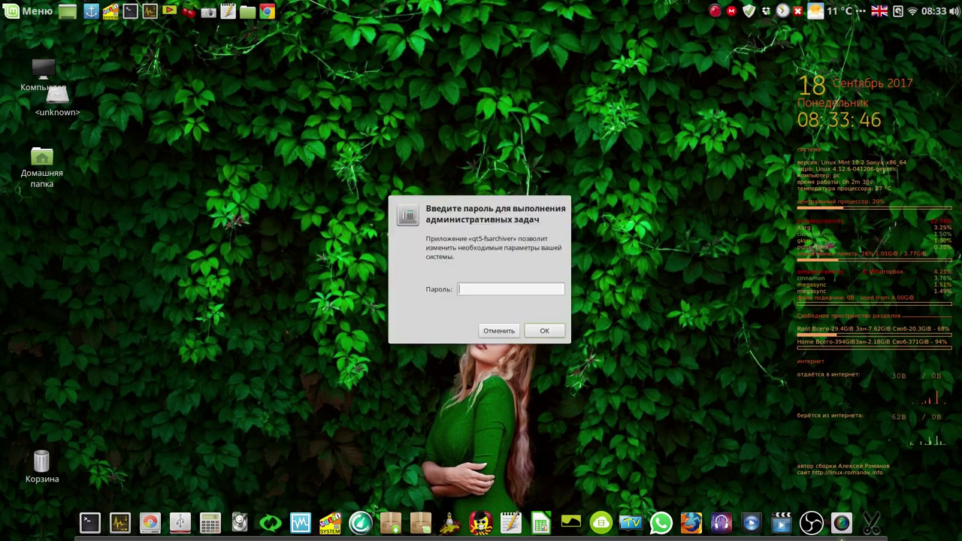
type("1")
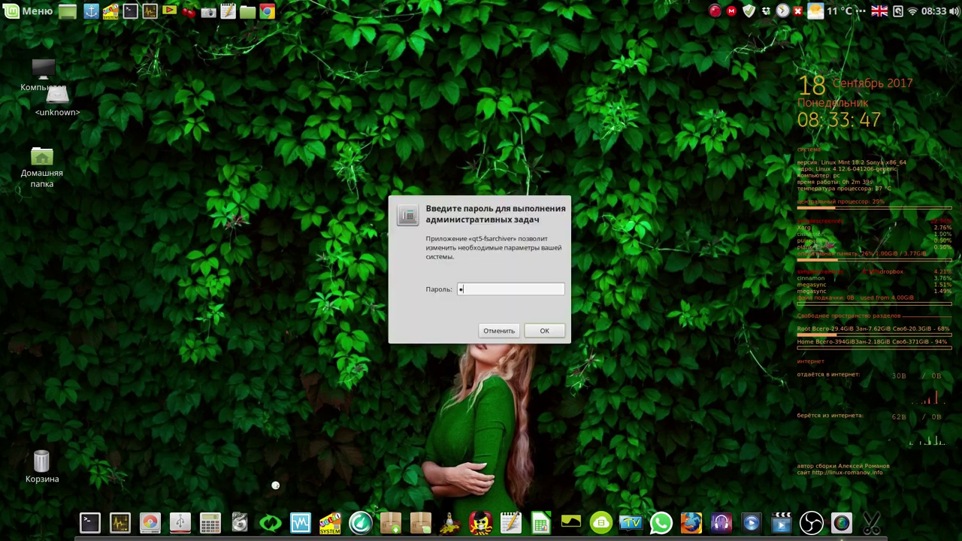
left_click(548, 331)
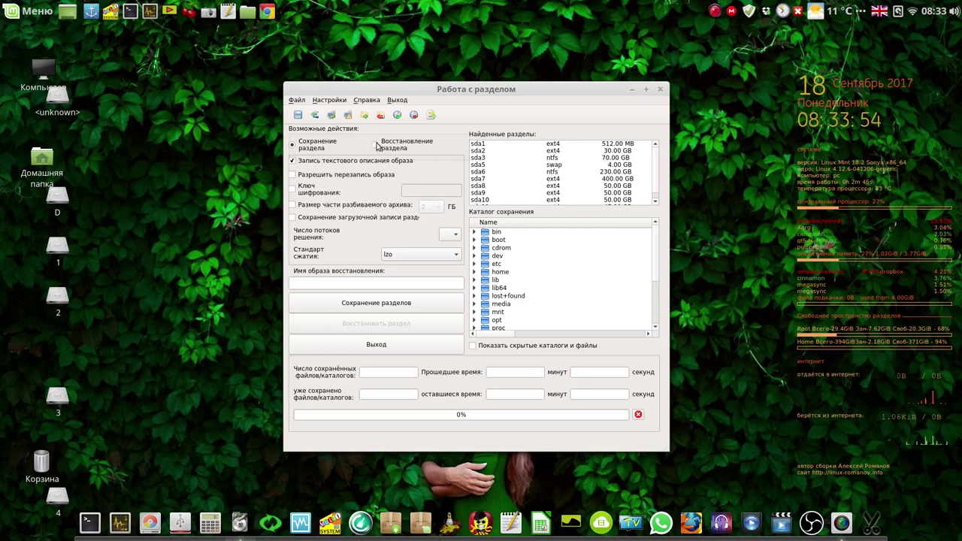
- Switch to partition restoration mode and review the operation for restoring the partition table (MBR/GPT)
left_click(376, 146)
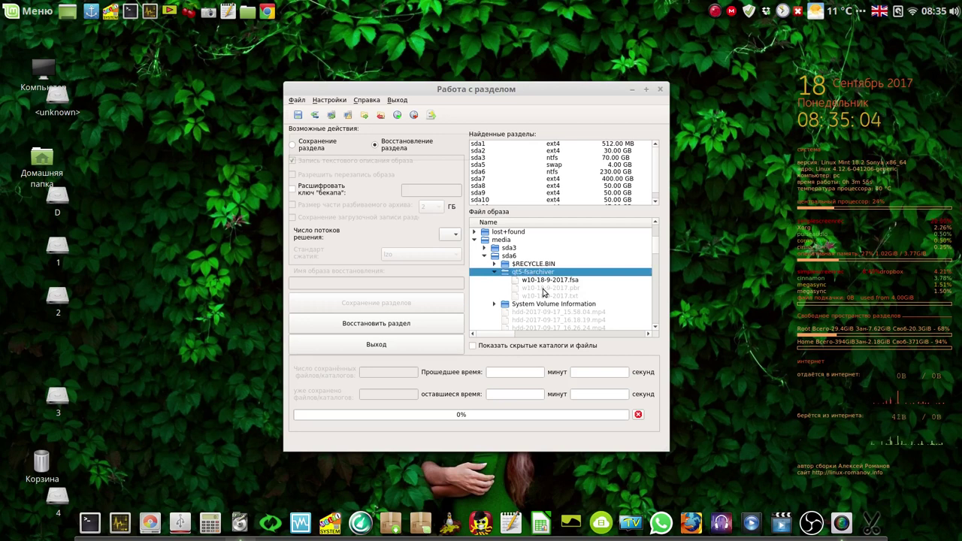
left_click(397, 100)
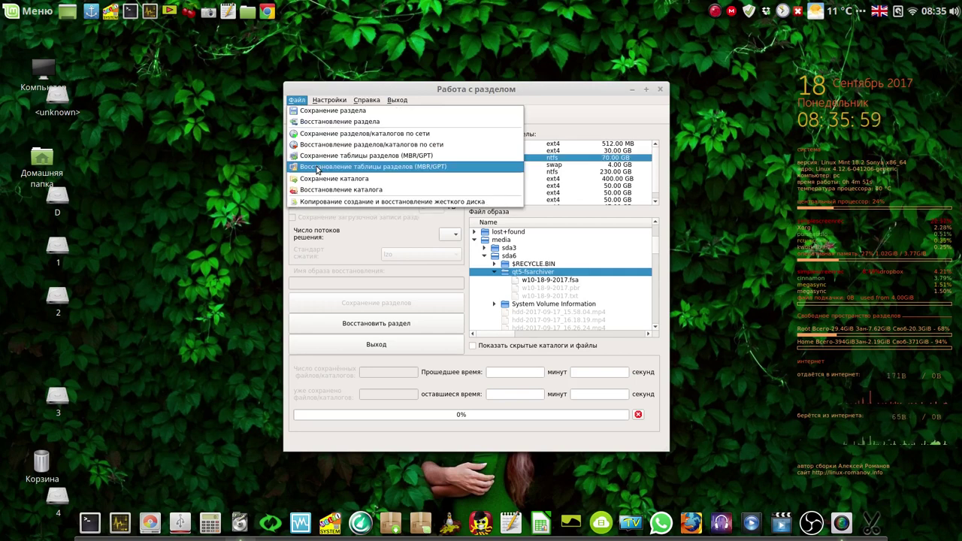
left_click(317, 167)
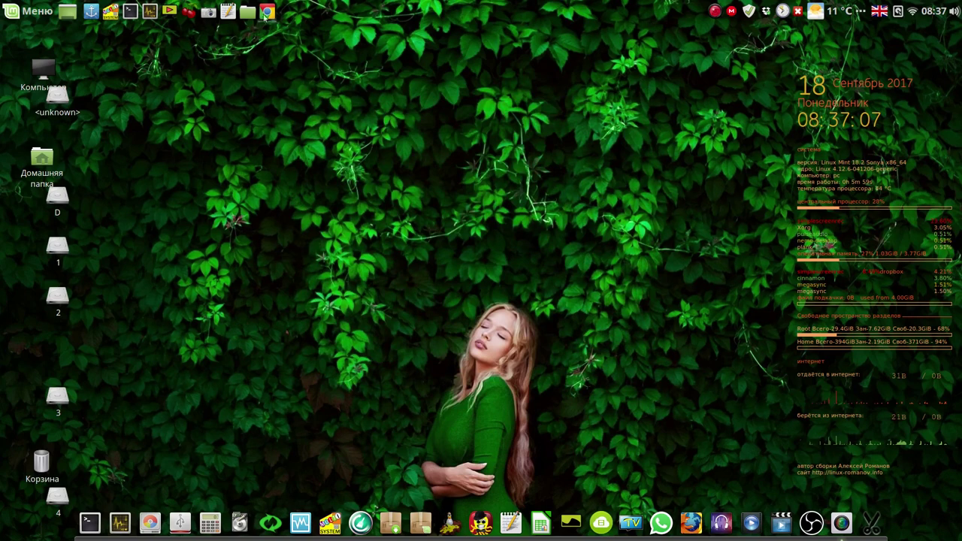
- Launch CherryTree, skip the password-protected notebook, and open the recent document команды и видео.ctb from /home/user/Cherrytree
left_click(190, 16)
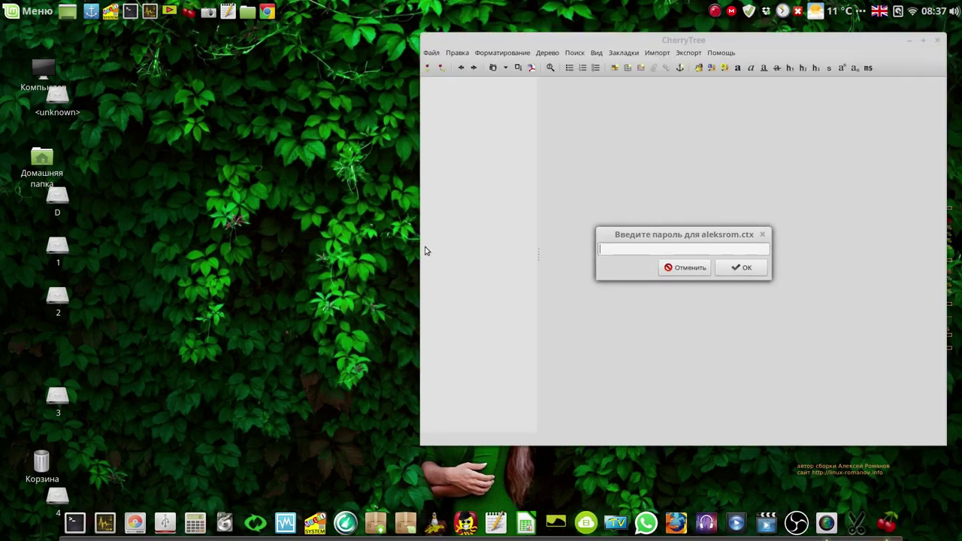
left_click(686, 268)
left_click(433, 52)
mouse_move(488, 91)
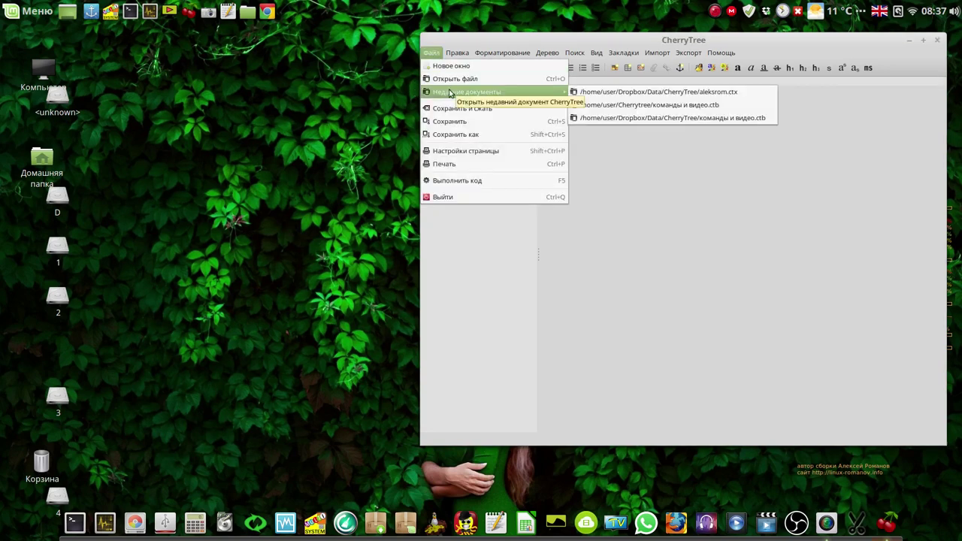
left_click(664, 106)
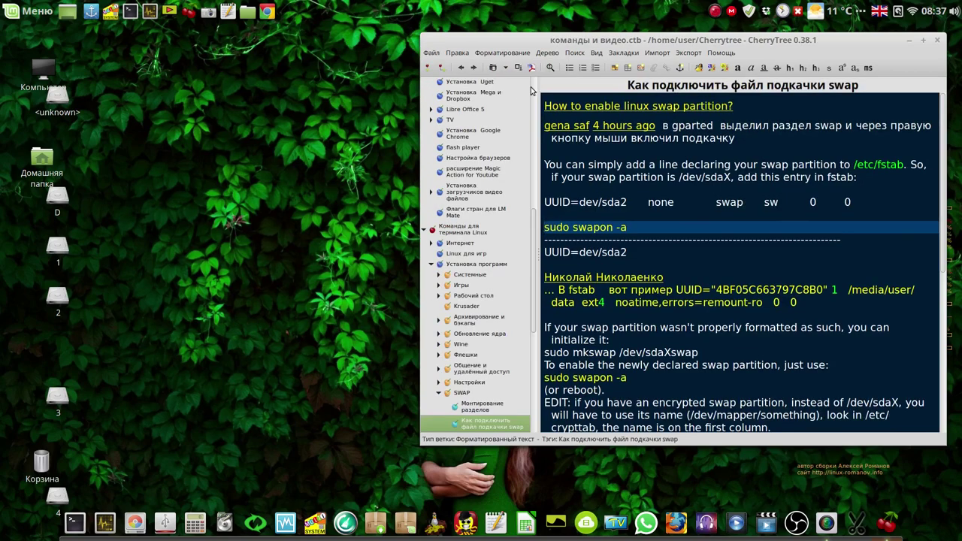
- View the beginner lesson notes in order, from 01 CherryTree to 04 Загрузка с флешки
left_click(469, 100)
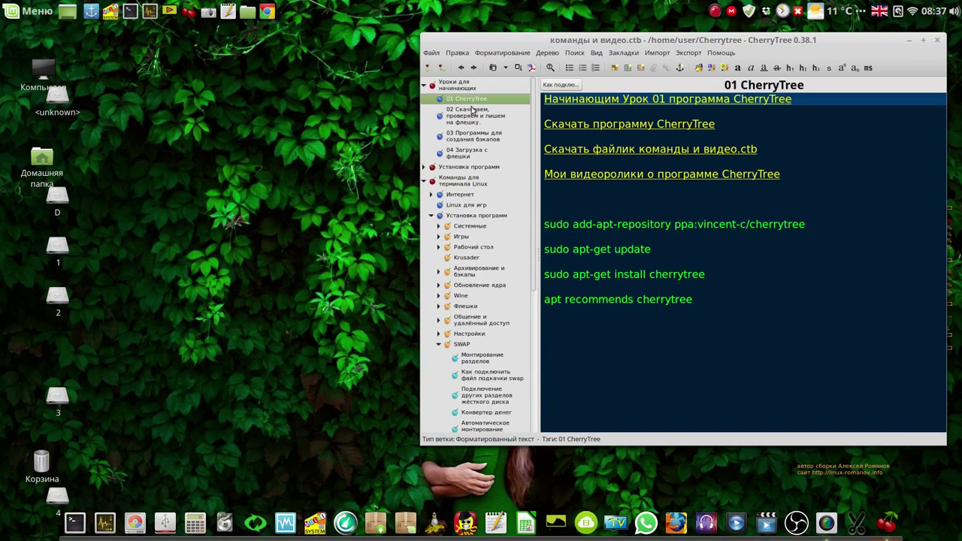
left_click(472, 117)
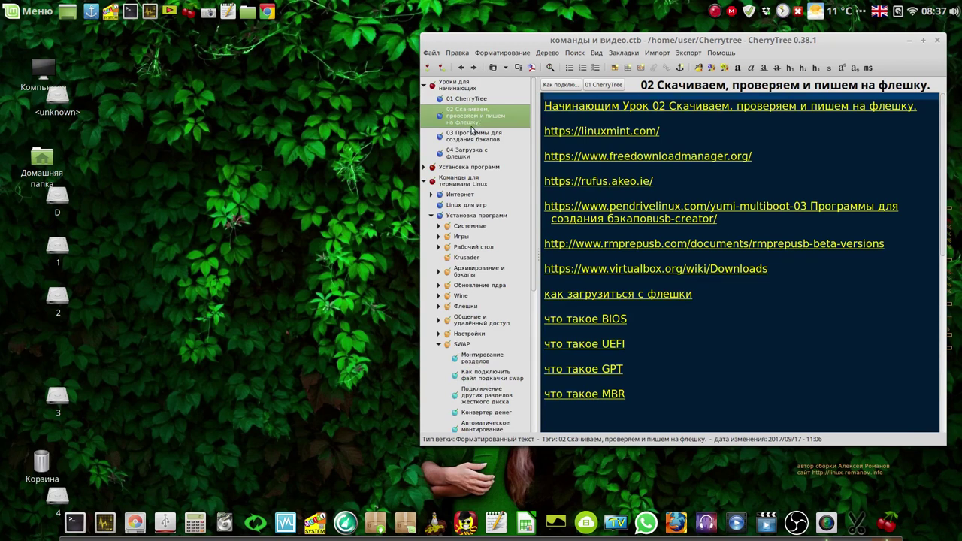
left_click(472, 137)
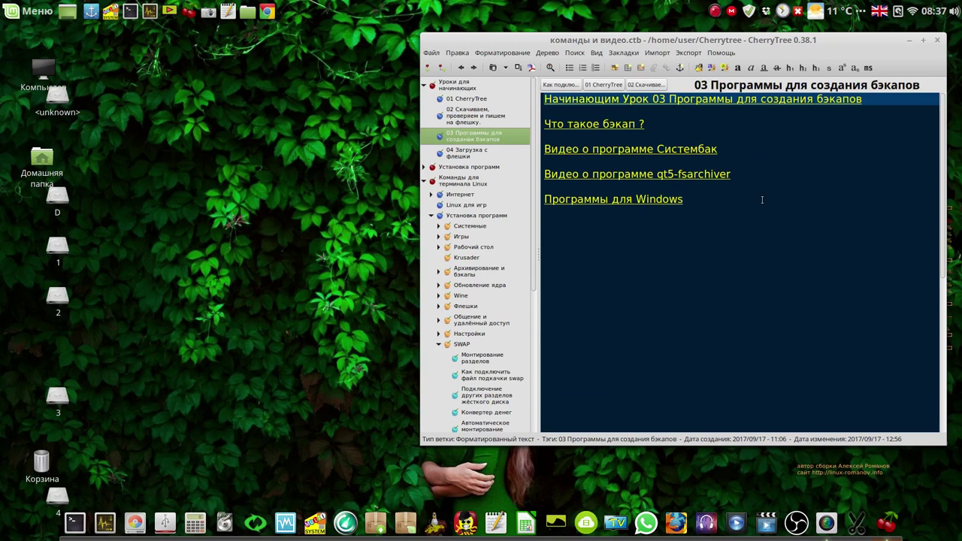
left_click(466, 154)
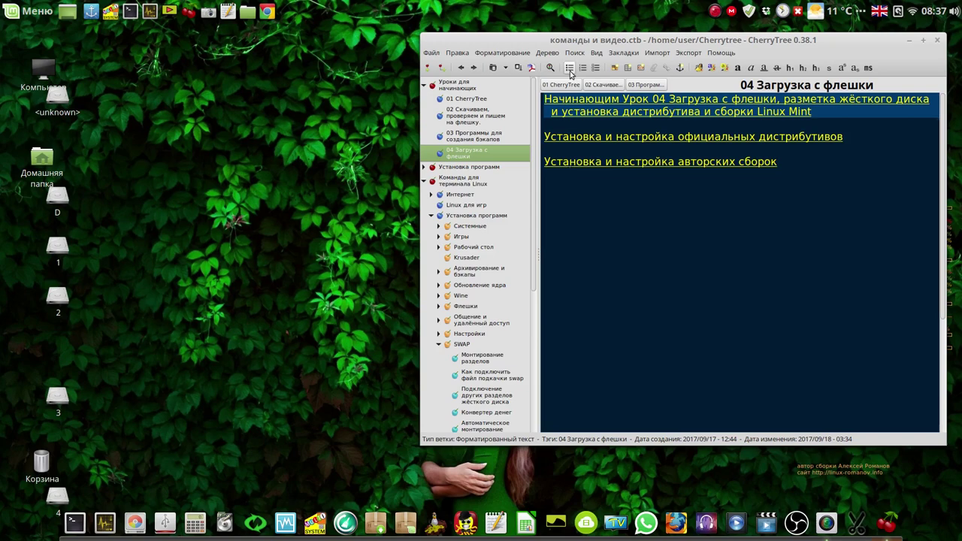
- Move the CherryTree window off the system monitor and place the text cursor on the empty line below the last link
left_click_drag(523, 43, 223, 56)
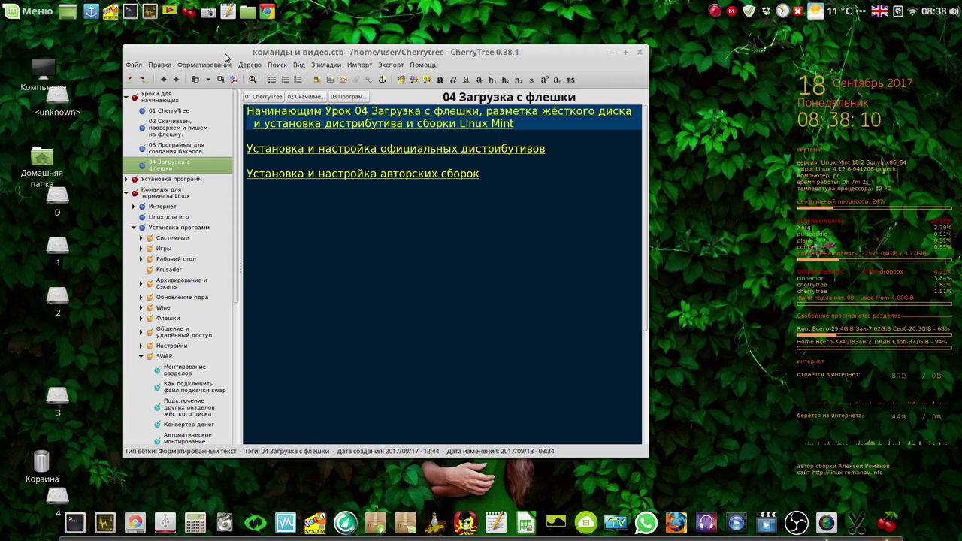
left_click_drag(224, 54, 192, 43)
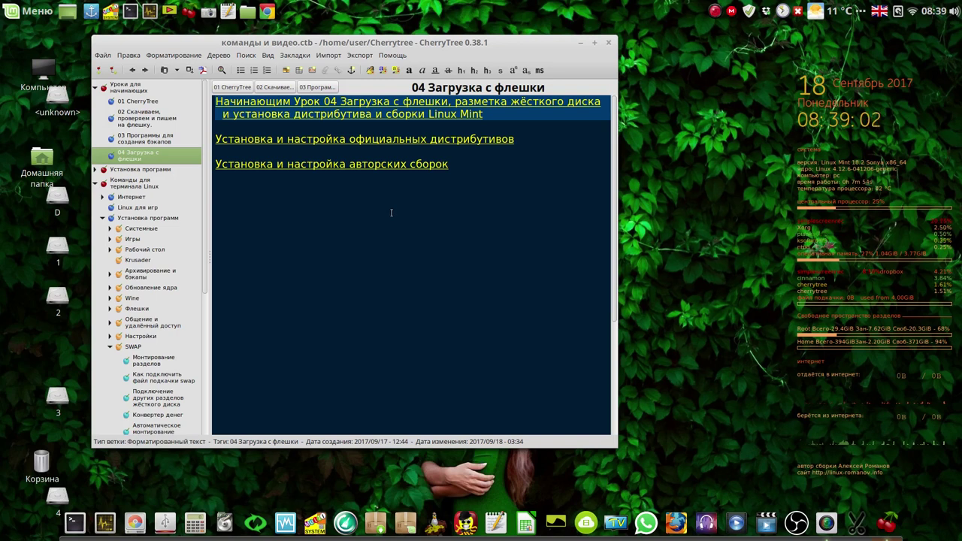
left_click(367, 199)
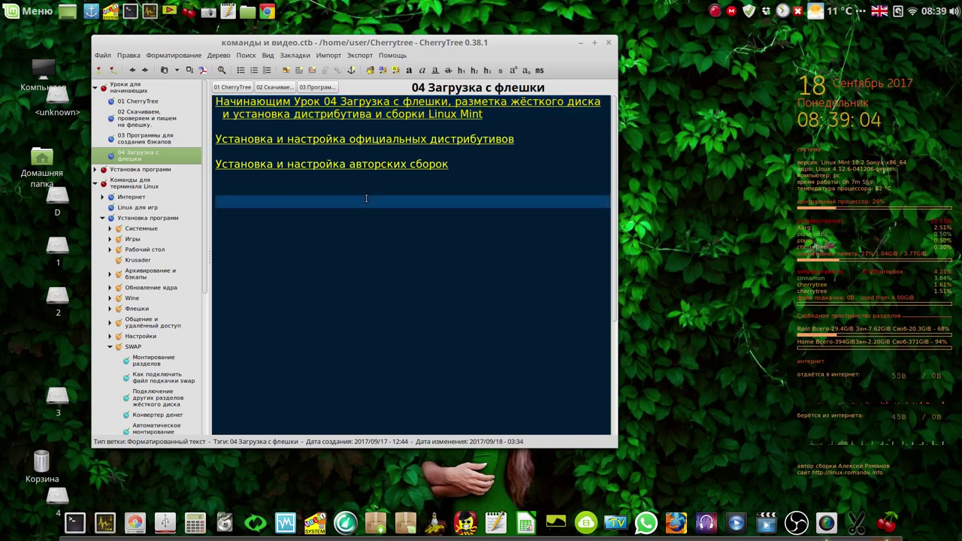
left_click(315, 189)
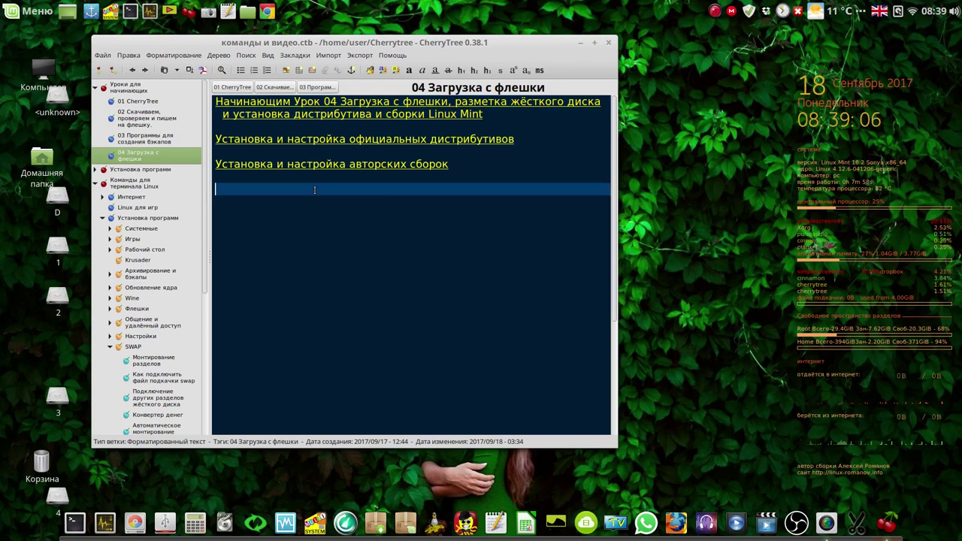